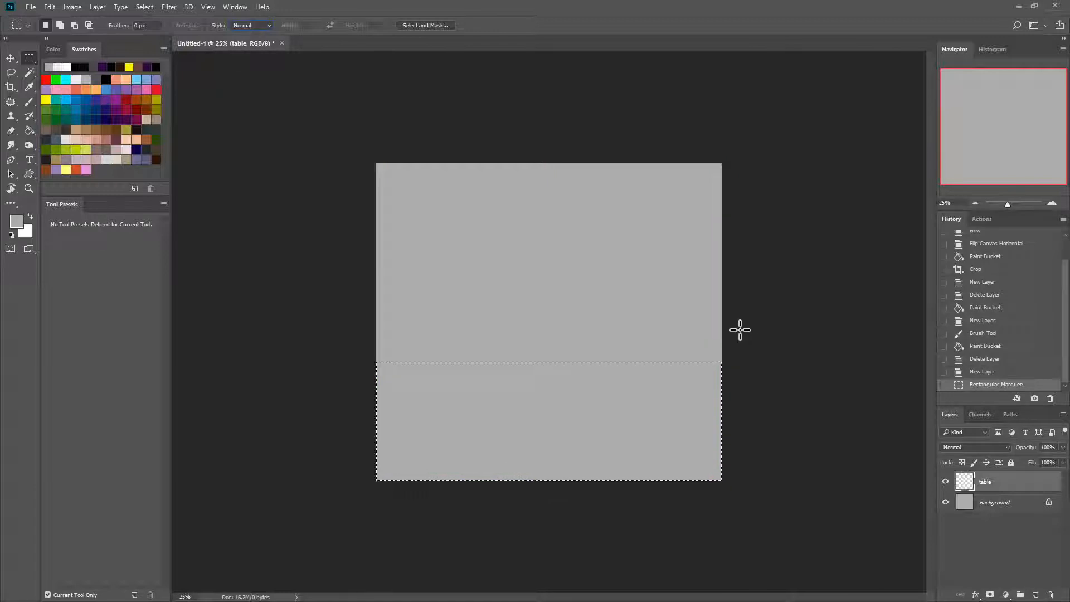
# Step: Fill the rectangular selection on the table layer with dark gray and clear the selection
pyautogui.click(96, 79)
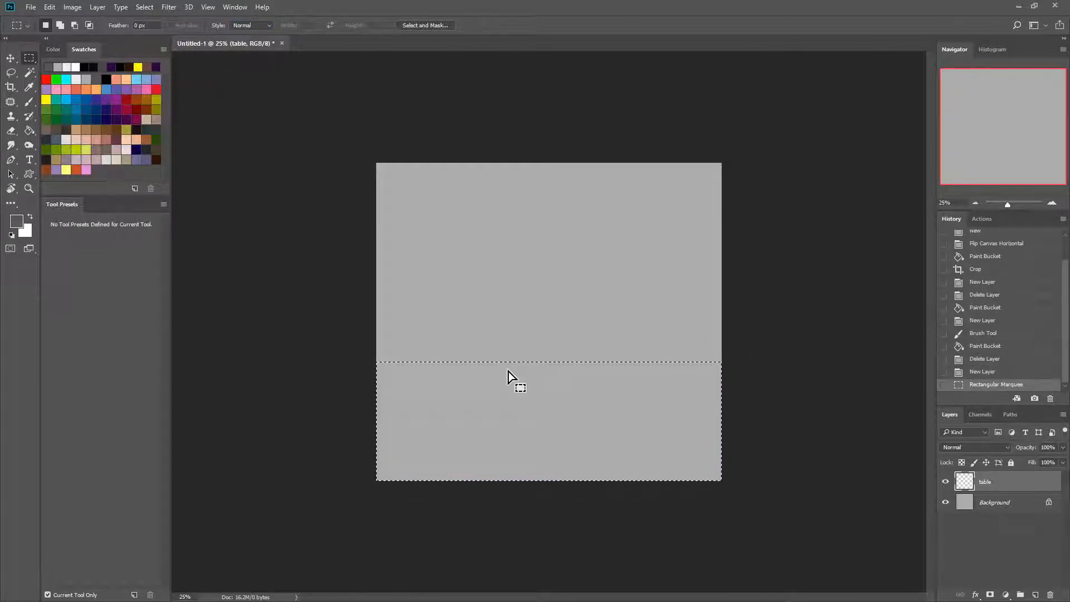
pyautogui.press('g')
pyautogui.click(521, 382)
pyautogui.hotkey('ctrl', 'd')
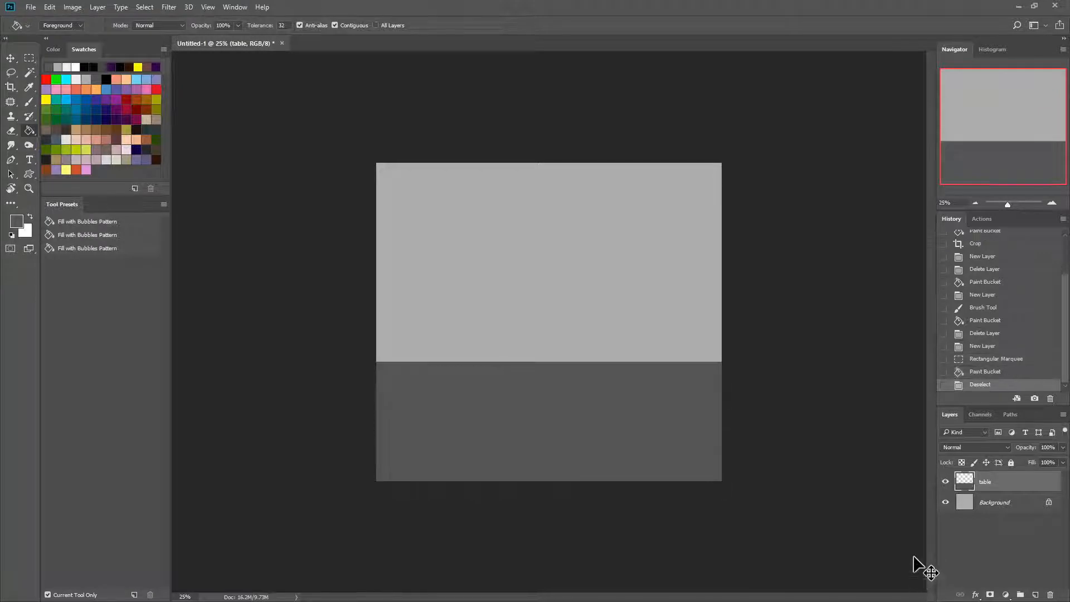
# Step: Add a new layer named "ball" above the table layer
pyautogui.hotkey('ctrl', 'shift', 'n')
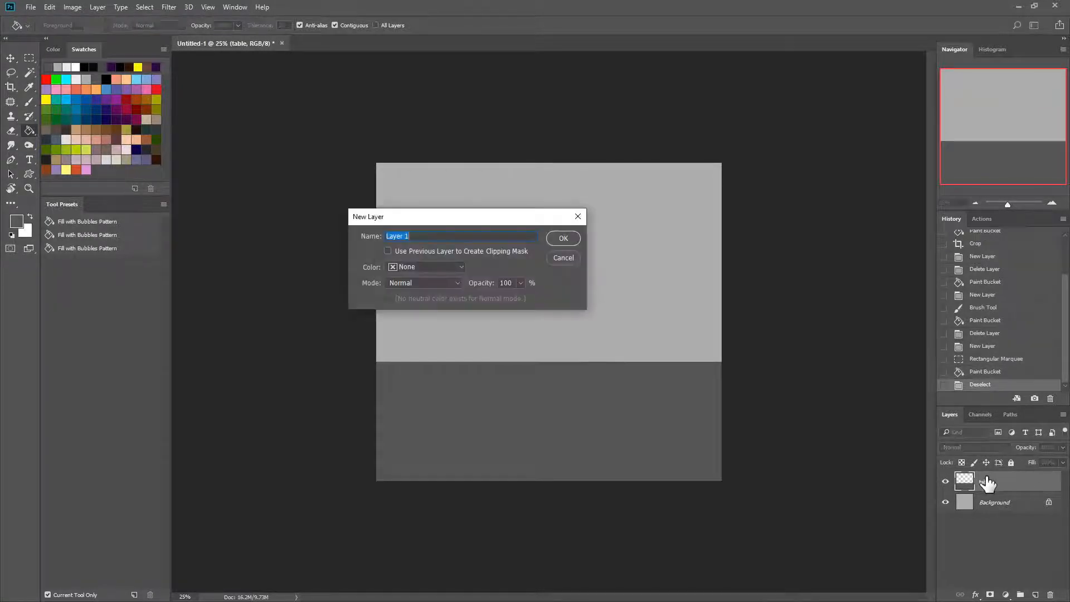
pyautogui.write('cir')
pyautogui.press('Return')
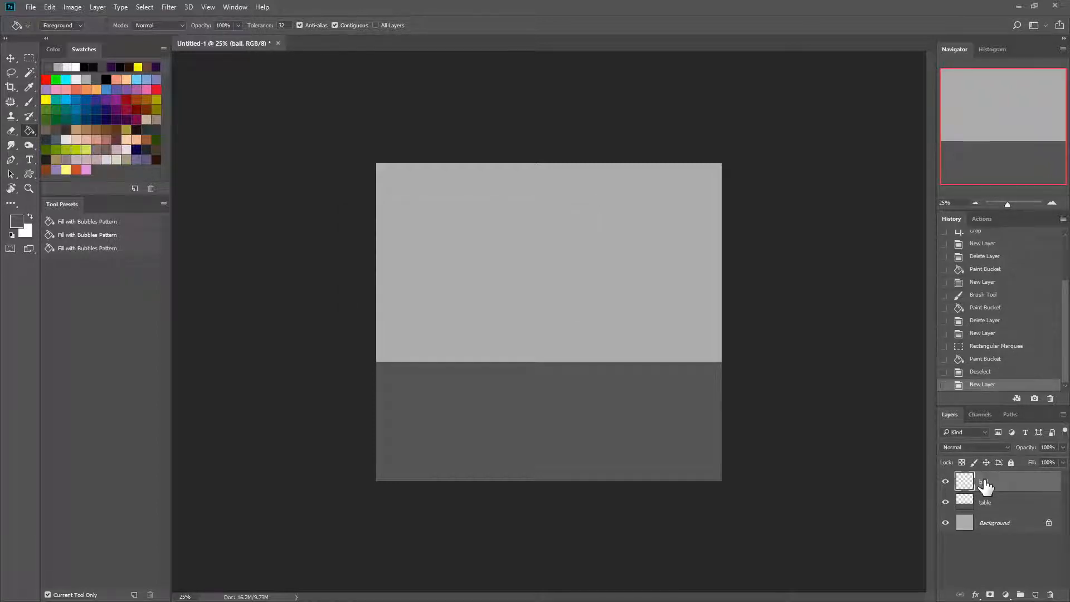
# Step: Make a circular selection overlapping the wall and table on the ball layer, fill it with black, and deselect
pyautogui.hotkey('shift', 'm')
pyautogui.moveTo(464, 239); pyautogui.dragTo(643, 416)
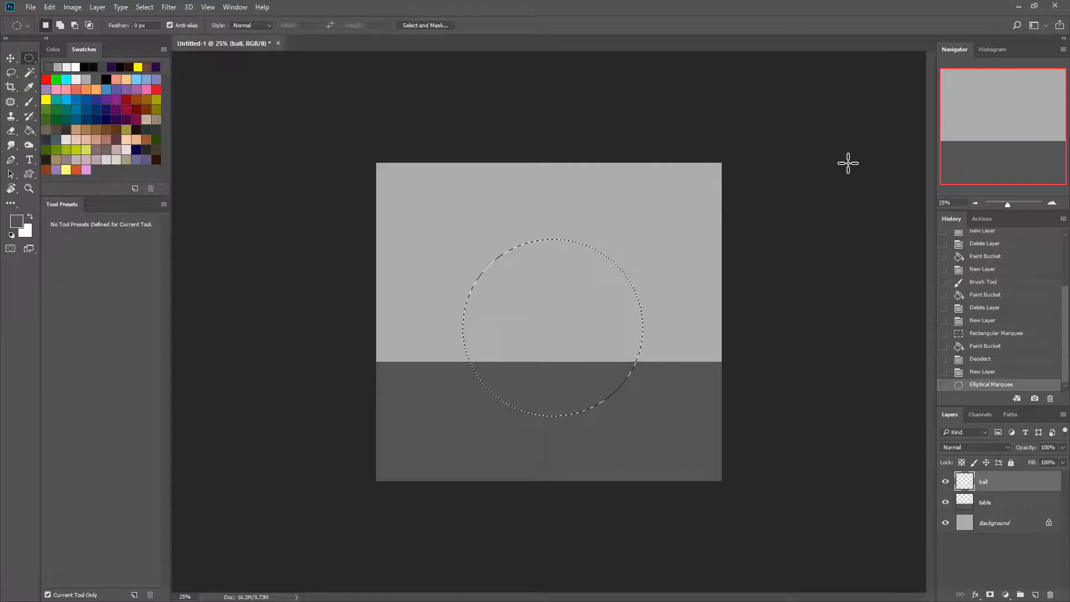
pyautogui.press('g')
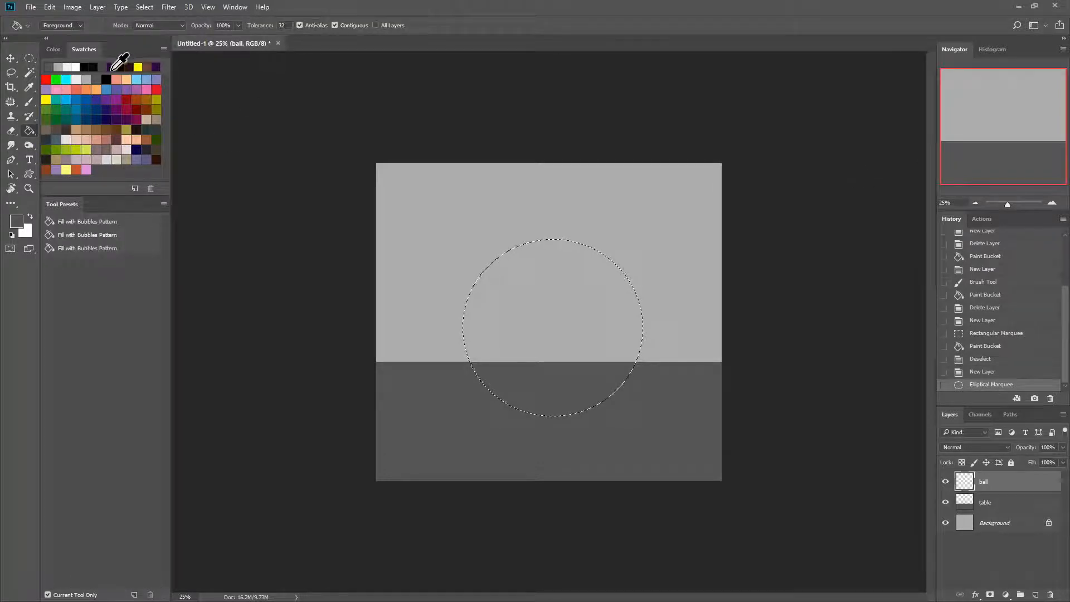
pyautogui.click(527, 360)
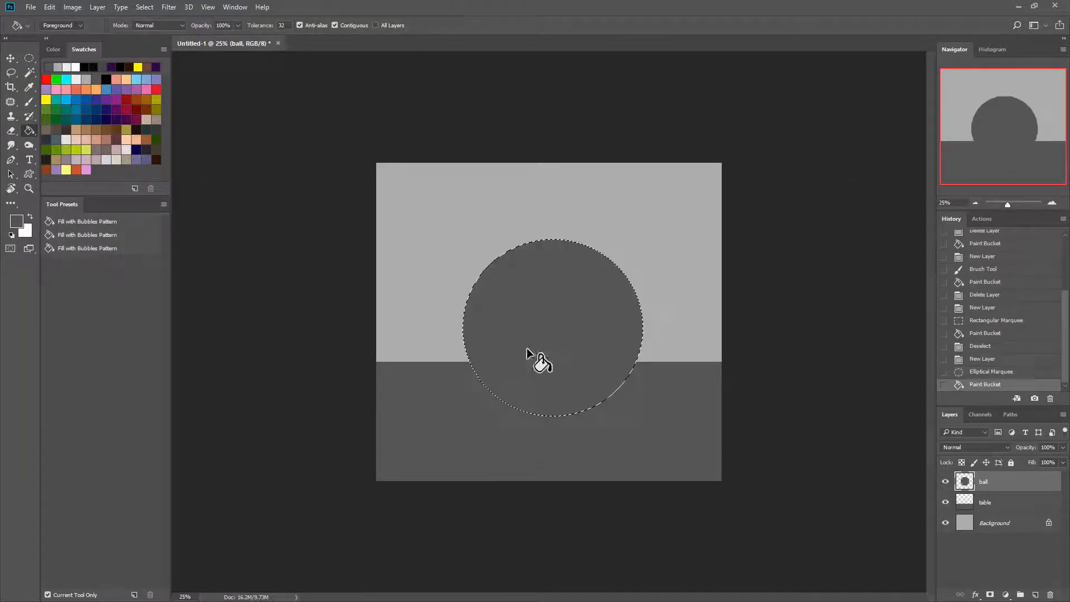
pyautogui.click(93, 67)
pyautogui.click(488, 385)
pyautogui.hotkey('ctrl', 'd')
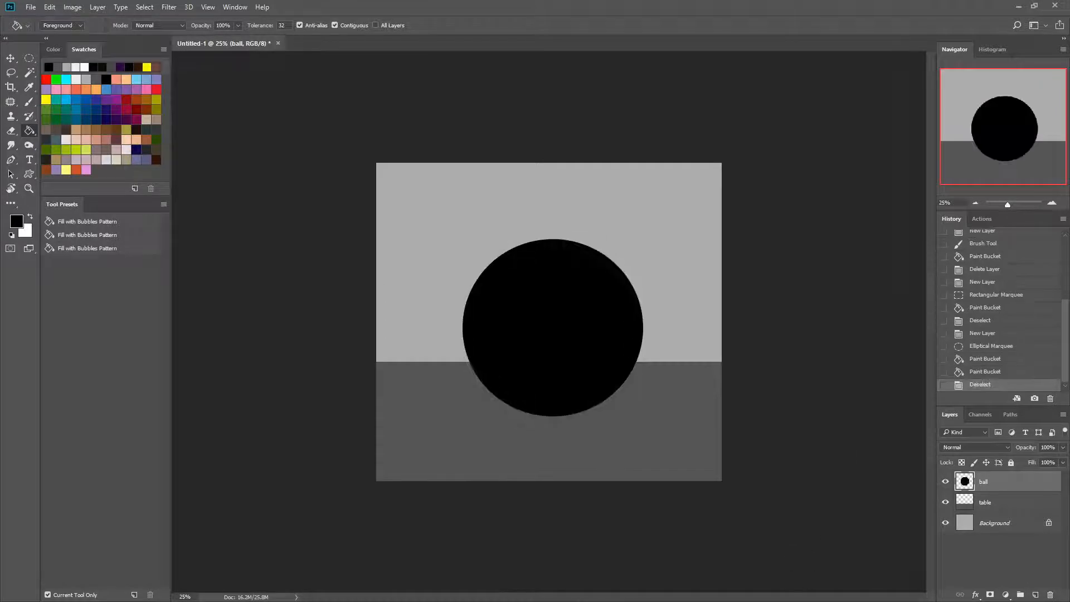
# Step: Choose the 02b Standard Round Brush preset and lock transparent pixels on the table layer
pyautogui.click(1001, 505)
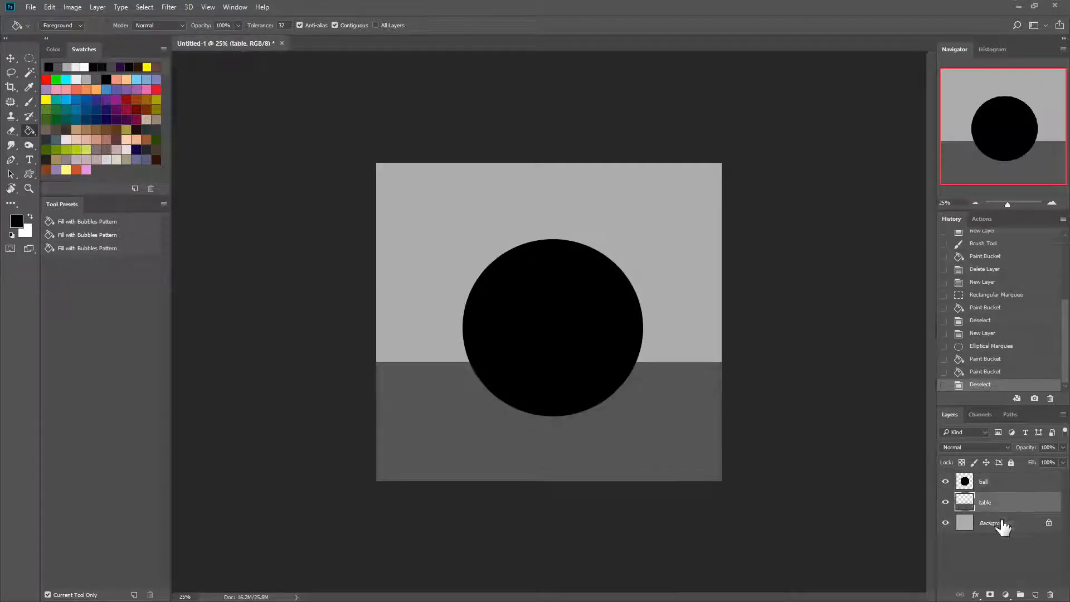
pyautogui.press('b')
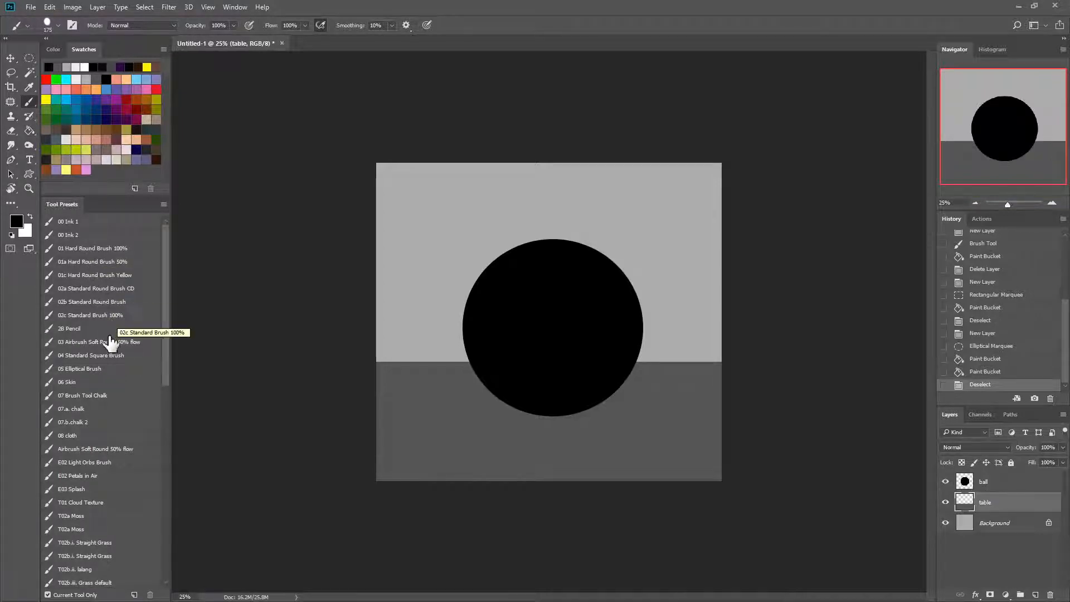
pyautogui.click(101, 302)
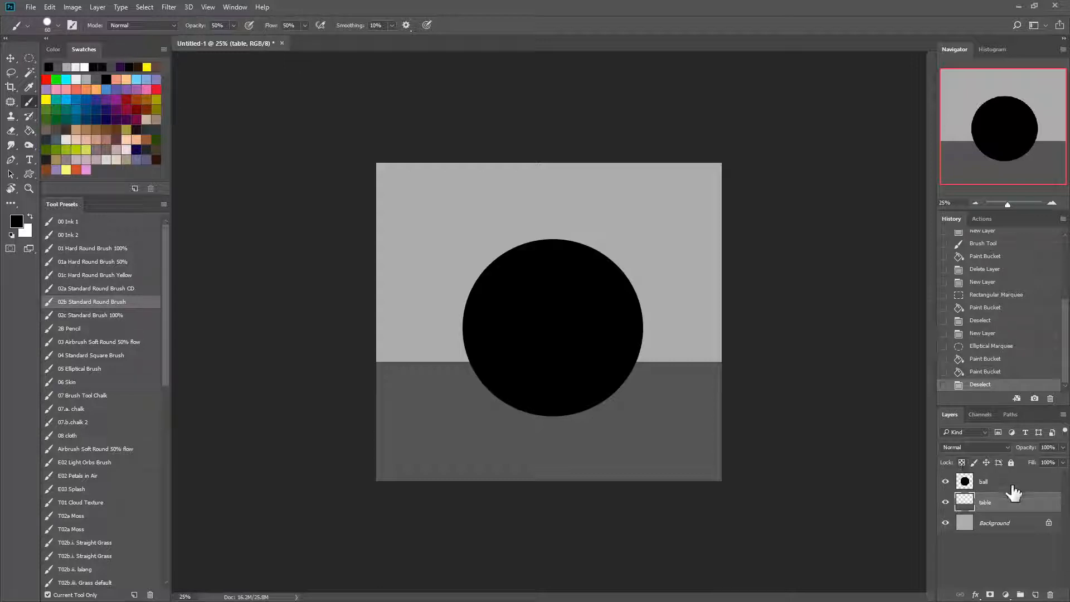
pyautogui.click(961, 463)
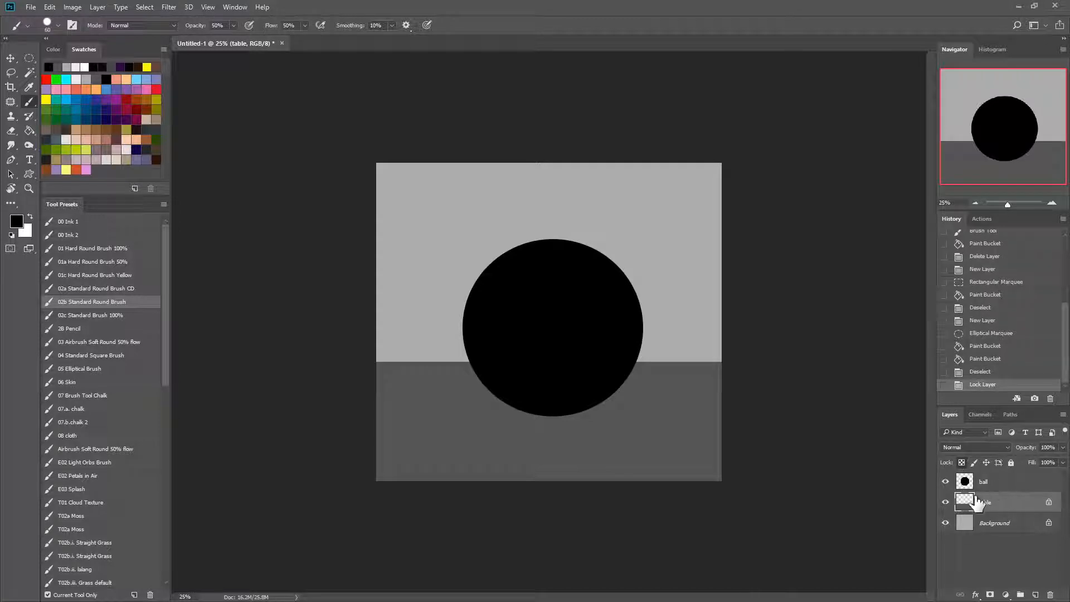
# Step: With the Background hidden and the table layer's transparency unlocked, scribble pink 00 Ink 1 strokes over its transparent area
pyautogui.click(945, 524)
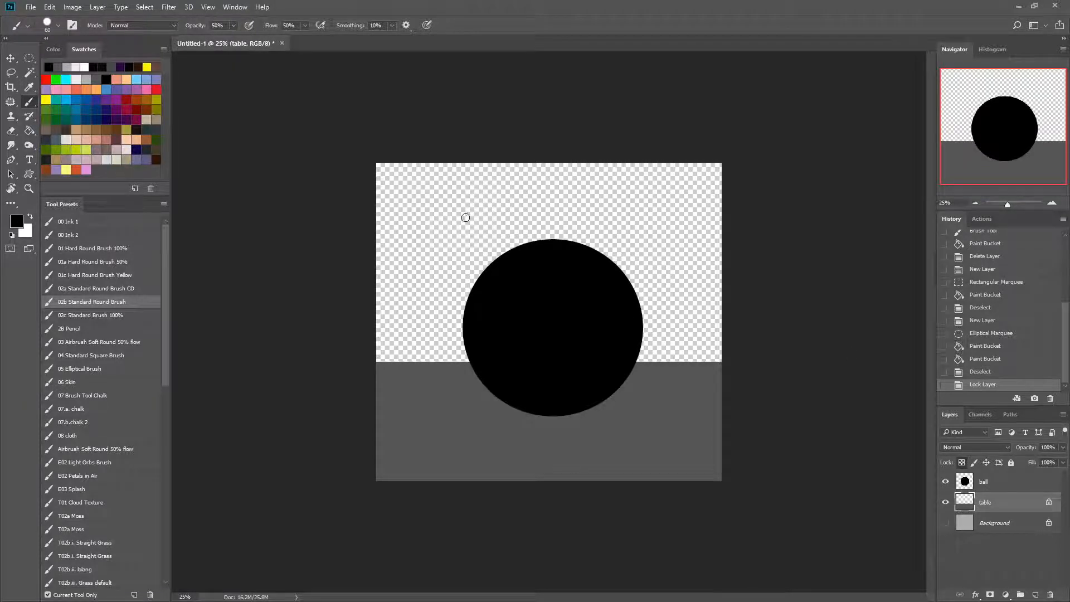
pyautogui.click(962, 463)
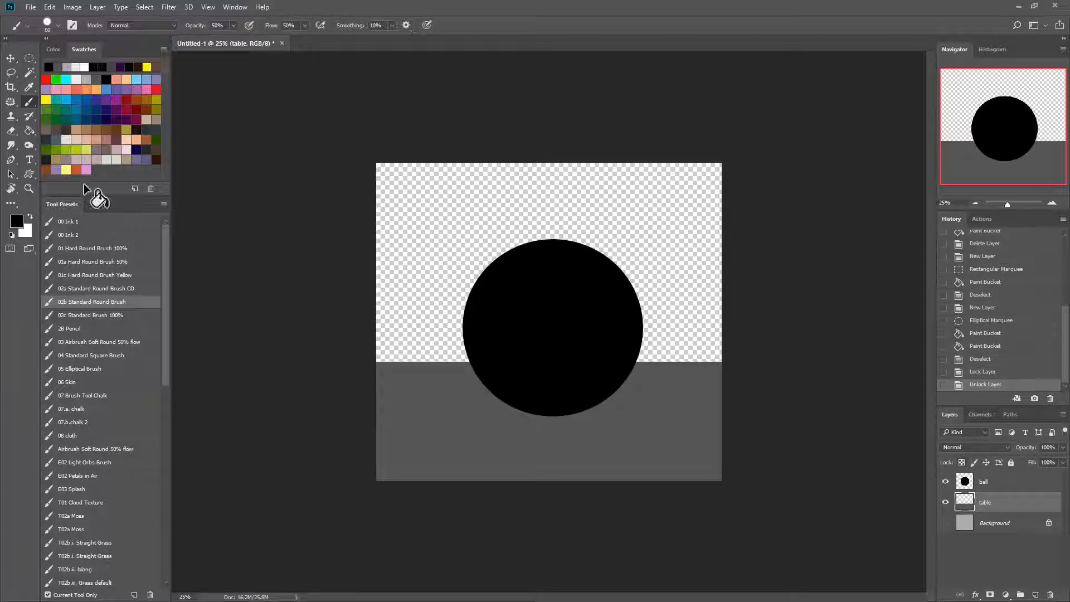
pyautogui.click(84, 223)
pyautogui.click(147, 89)
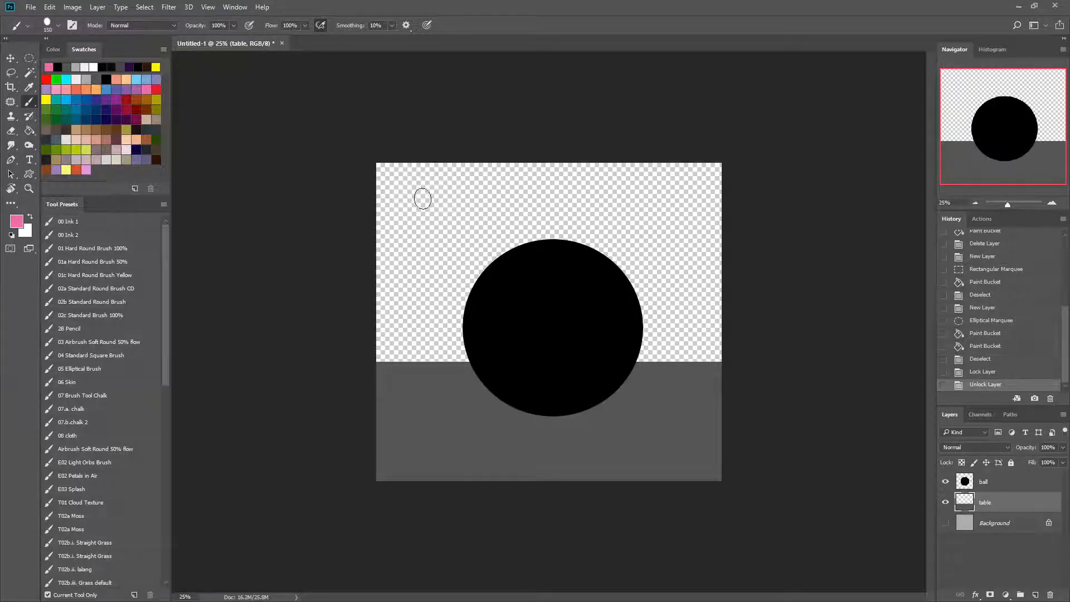
pyautogui.moveTo(403, 204)
pyautogui.mouseDown()
pyautogui.moveTo(408, 269)
pyautogui.moveTo(460, 197)
pyautogui.moveTo(539, 281)
pyautogui.moveTo(670, 295)
pyautogui.moveTo(543, 205)
pyautogui.moveTo(651, 246)
pyautogui.moveTo(540, 209)
pyautogui.moveTo(460, 245)
pyautogui.mouseUp()
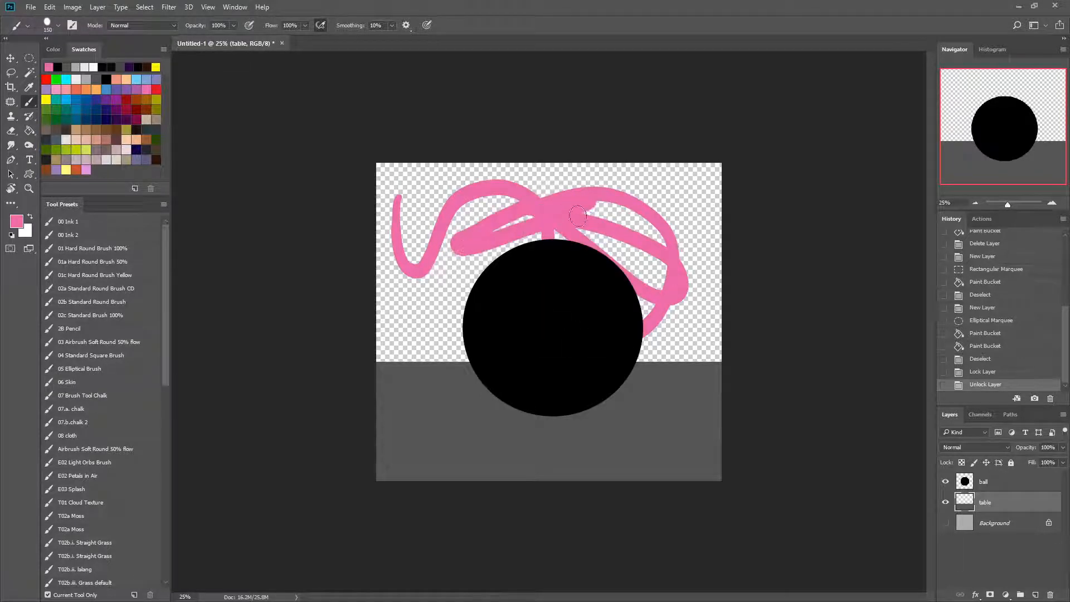
# Step: Hide the ball layer, scribble more pink on the table layer's transparent area, and undo both pink strokes
pyautogui.click(947, 482)
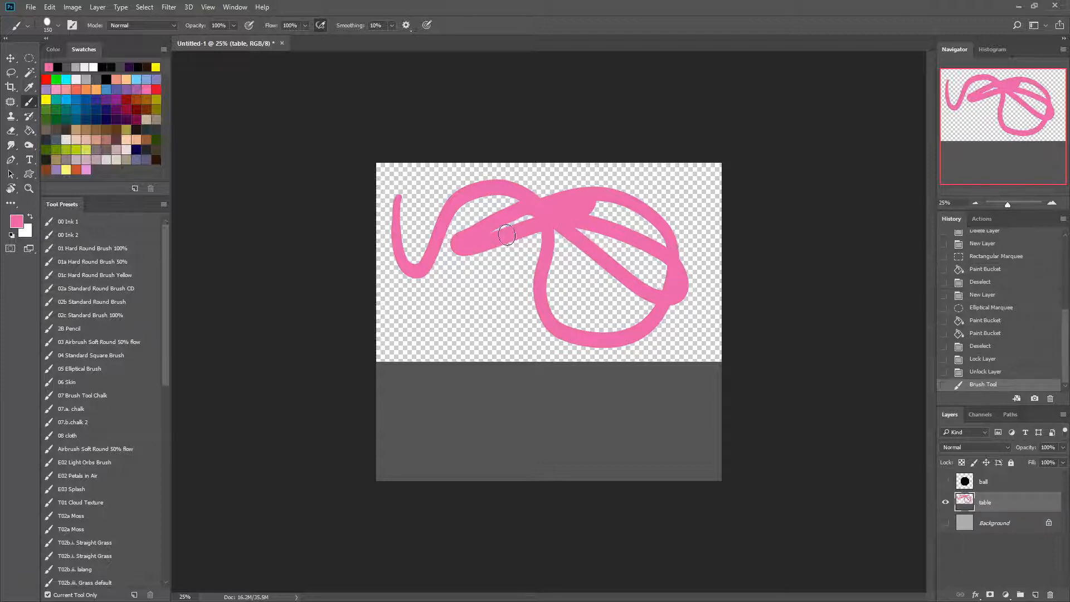
pyautogui.moveTo(507, 234)
pyautogui.mouseDown()
pyautogui.moveTo(455, 246)
pyautogui.moveTo(428, 319)
pyautogui.moveTo(580, 196)
pyautogui.moveTo(600, 297)
pyautogui.moveTo(431, 271)
pyautogui.moveTo(682, 228)
pyautogui.moveTo(531, 234)
pyautogui.moveTo(442, 203)
pyautogui.moveTo(570, 233)
pyautogui.moveTo(512, 259)
pyautogui.moveTo(454, 269)
pyautogui.mouseUp()
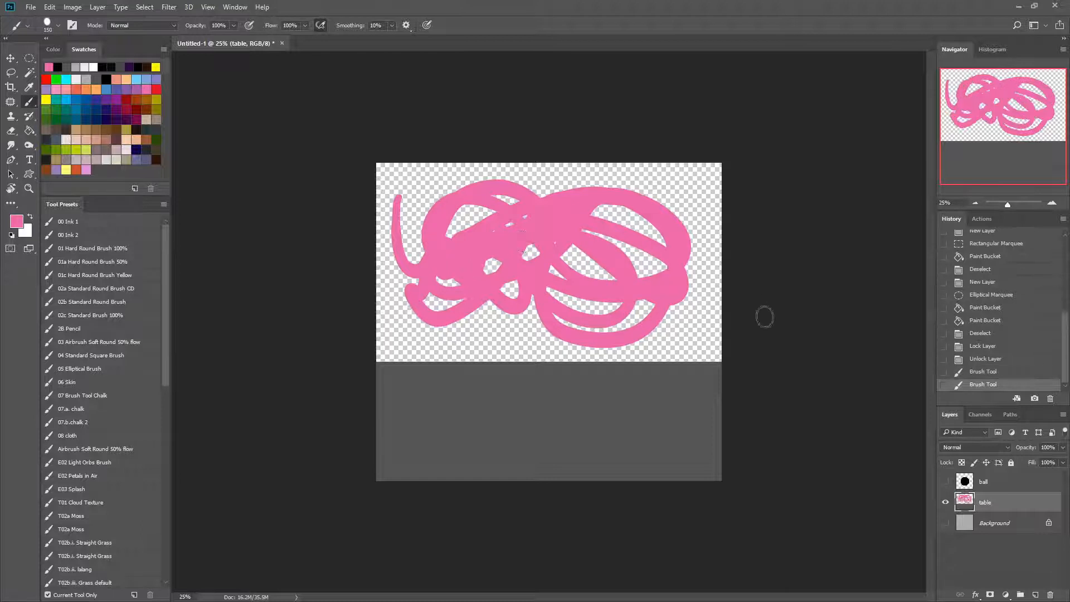
pyautogui.hotkey('ctrl', 'z')
pyautogui.hotkey('ctrl', 'z')
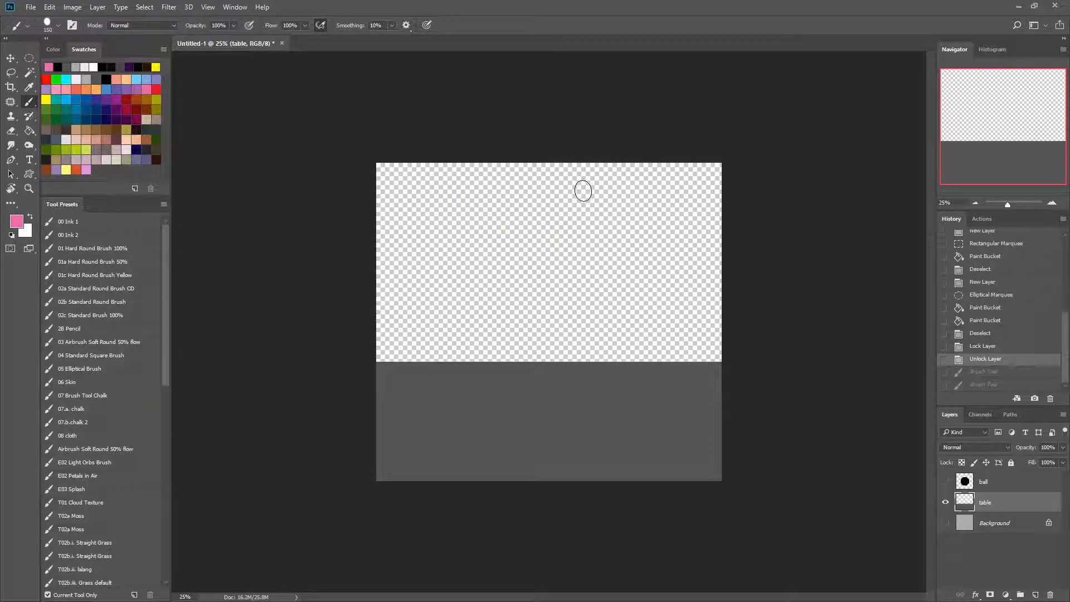
# Step: Lock the table layer's transparent pixels, try pink strokes across the table's edge, and undo them
pyautogui.click(962, 463)
pyautogui.moveTo(434, 317)
pyautogui.mouseDown()
pyautogui.moveTo(430, 472)
pyautogui.moveTo(470, 408)
pyautogui.moveTo(515, 290)
pyautogui.moveTo(527, 500)
pyautogui.moveTo(602, 284)
pyautogui.moveTo(629, 504)
pyautogui.moveTo(658, 331)
pyautogui.moveTo(697, 427)
pyautogui.moveTo(713, 508)
pyautogui.moveTo(715, 305)
pyautogui.moveTo(780, 429)
pyautogui.moveTo(402, 409)
pyautogui.moveTo(359, 381)
pyautogui.moveTo(694, 401)
pyautogui.moveTo(783, 385)
pyautogui.moveTo(306, 363)
pyautogui.mouseUp()
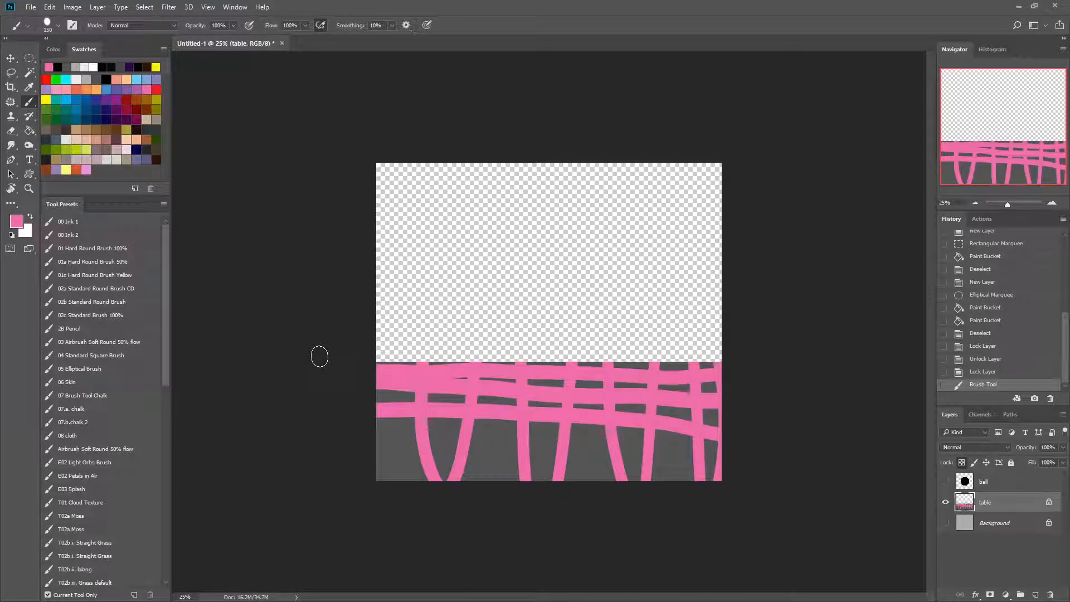
pyautogui.hotkey('ctrl', 'z')
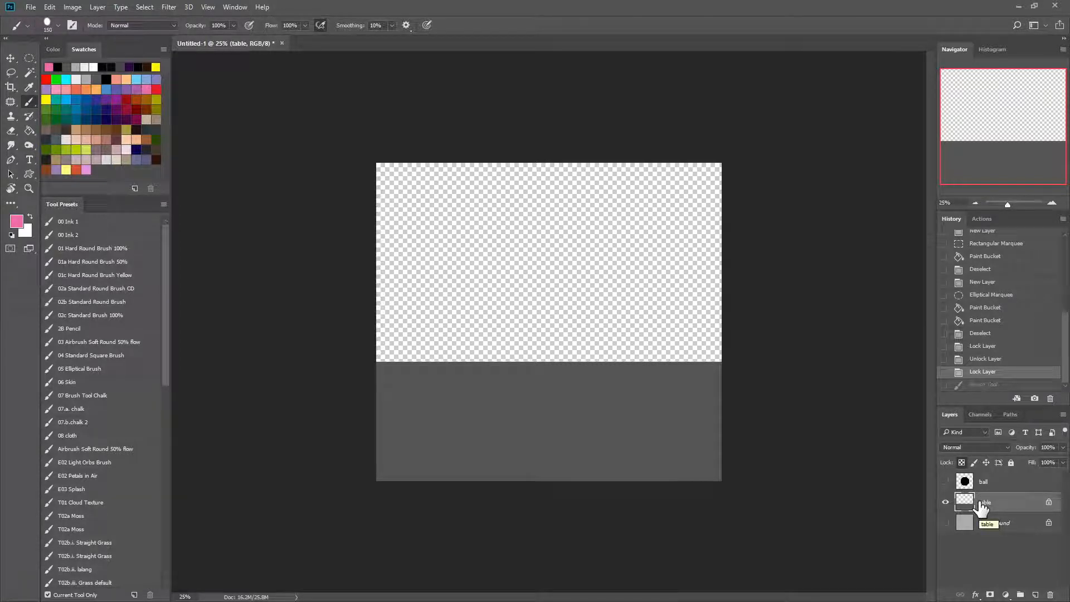
# Step: Show the ball layer and set up the 02b Standard Round Brush with black sampled from the ball
pyautogui.click(946, 482)
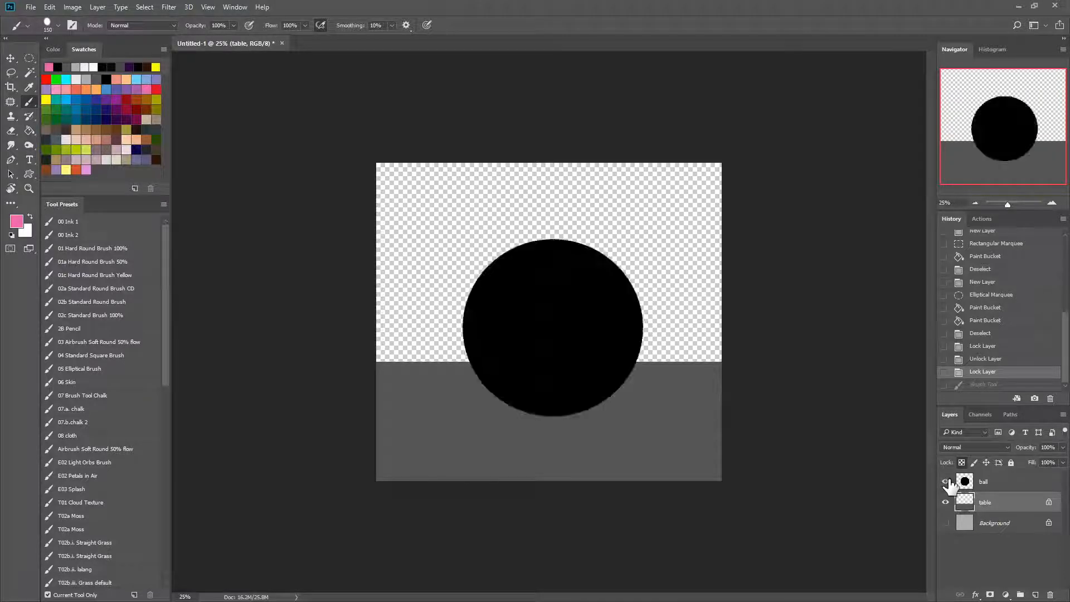
pyautogui.click(112, 302)
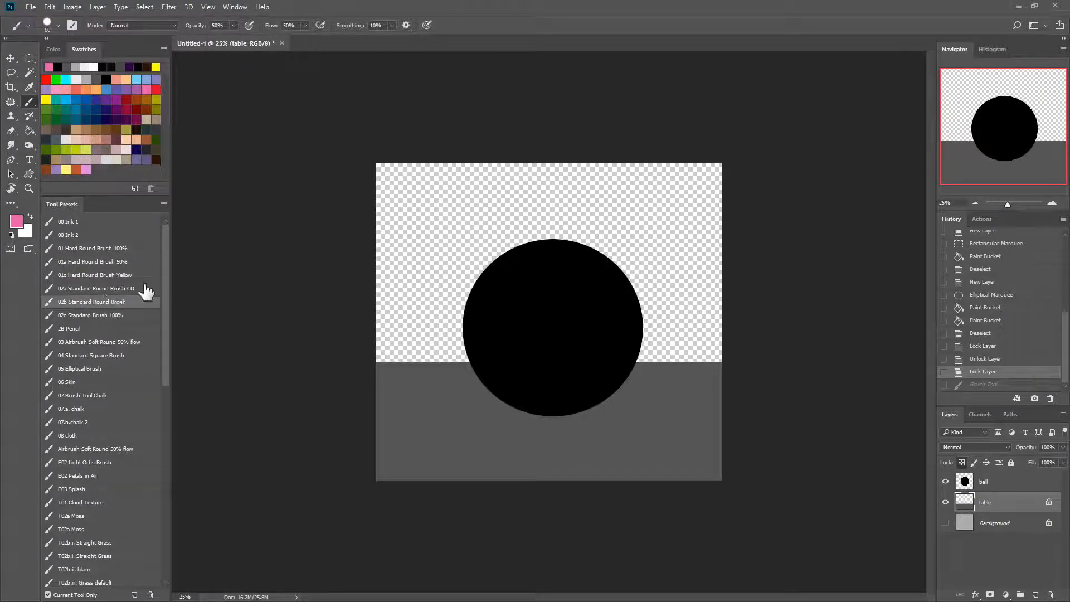
pyautogui.keyDown('alt'); pyautogui.click(559, 315); pyautogui.keyUp('alt')
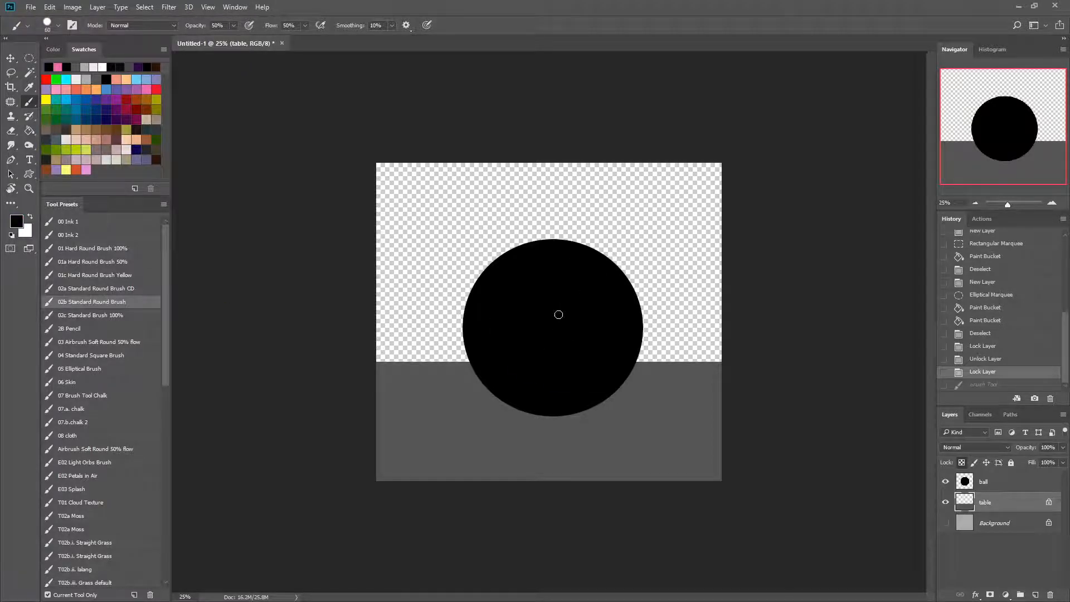
# Step: Show the Background layer and darken it to dark gray by lowering its lightness with Hue/Saturation
pyautogui.click(975, 522)
pyautogui.click(946, 523)
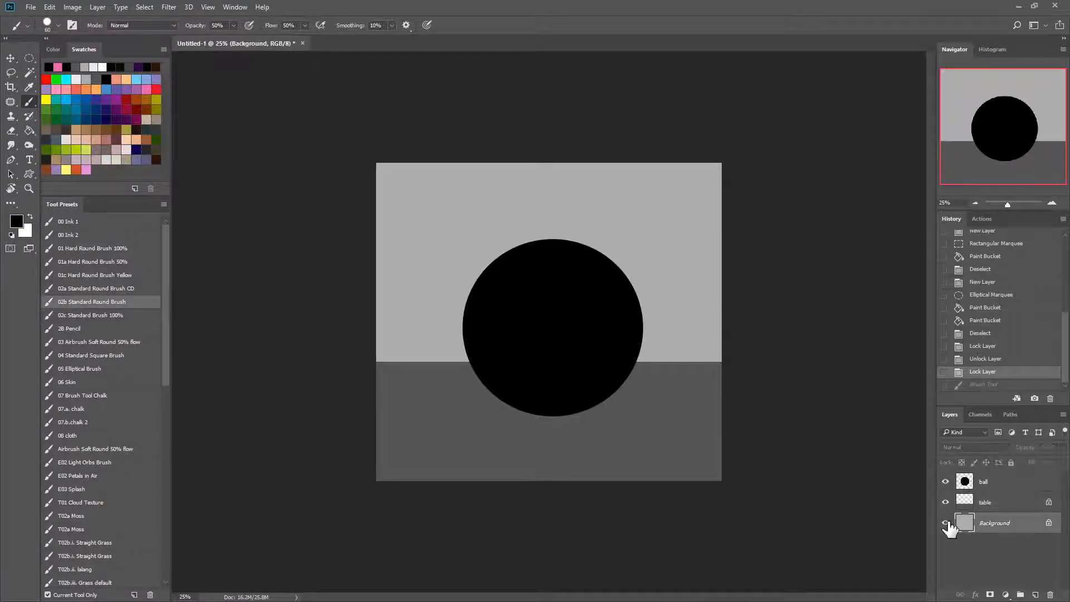
pyautogui.hotkey('ctrl', 'u')
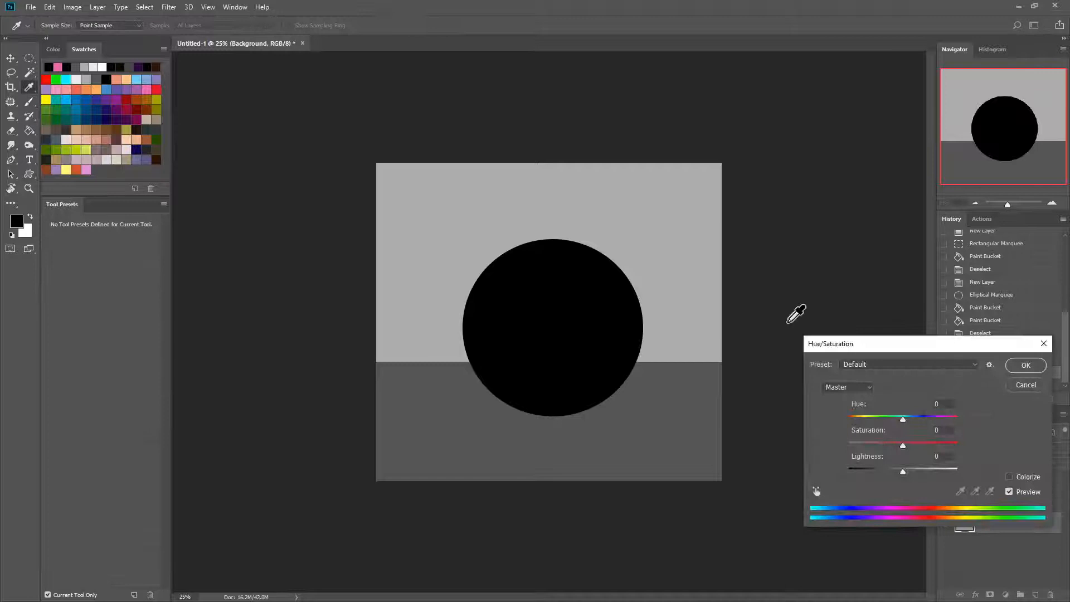
pyautogui.click(888, 472)
pyautogui.moveTo(888, 472)
pyautogui.mouseDown()
pyautogui.moveTo(848, 471)
pyautogui.moveTo(869, 470)
pyautogui.mouseUp()
pyautogui.click(1027, 365)
pyautogui.press('b')
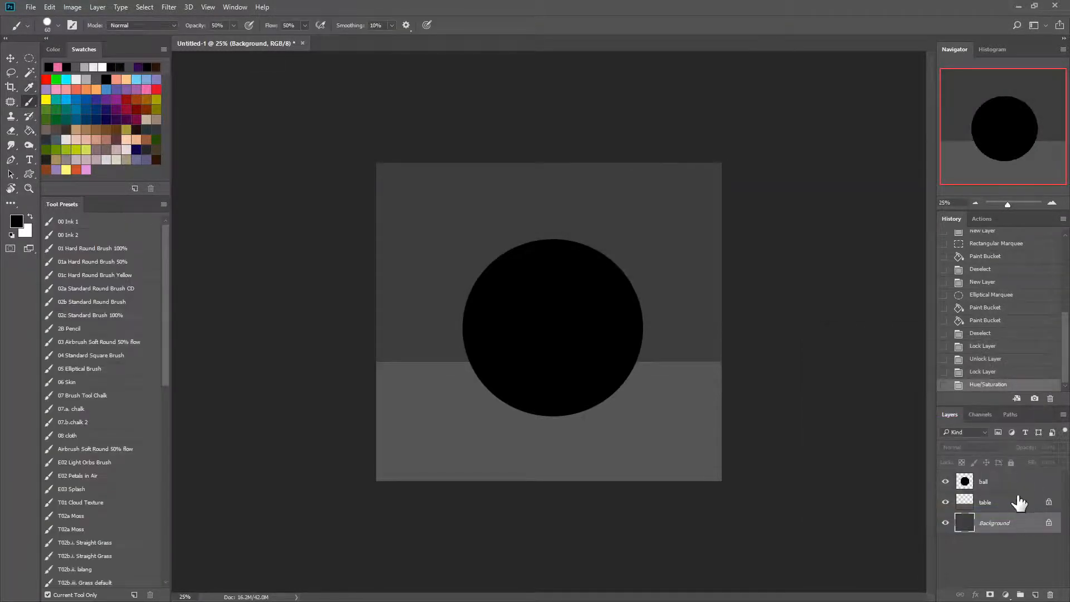
# Step: Paint black shading along the outer left and front edges of the table layer with an enlarged brush
pyautogui.click(1009, 504)
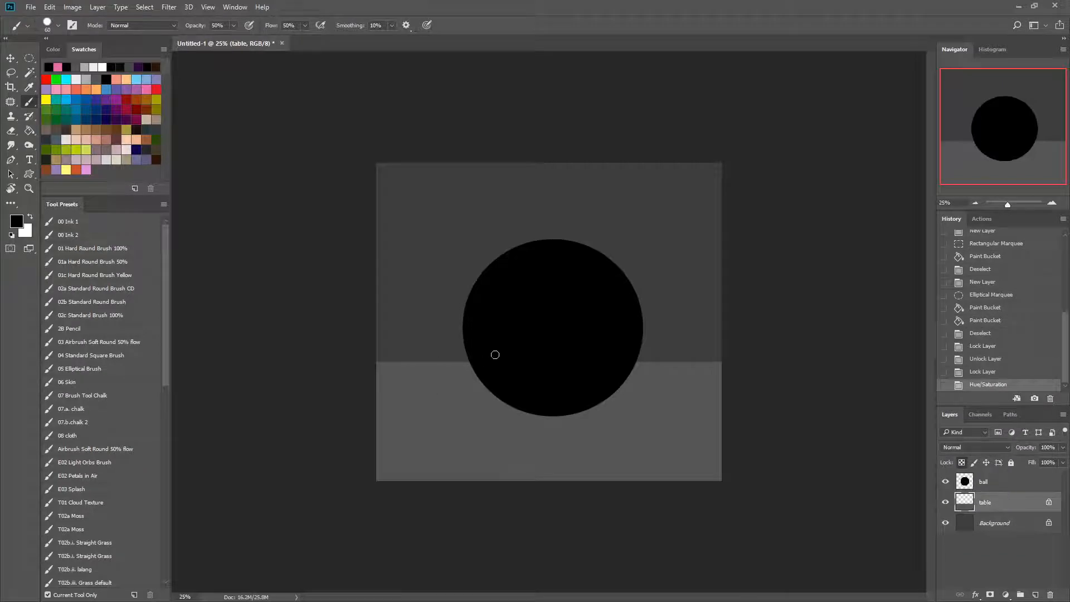
pyautogui.press(']')
pyautogui.press(']')
pyautogui.press(']')
pyautogui.press(']')
pyautogui.press(']')
pyautogui.press(']')
pyautogui.press(']')
pyautogui.press(']')
pyautogui.press(']')
pyautogui.press(']')
pyautogui.moveTo(393, 348)
pyautogui.mouseDown()
pyautogui.moveTo(397, 500)
pyautogui.moveTo(366, 450)
pyautogui.moveTo(397, 498)
pyautogui.mouseUp()
pyautogui.press(']')
pyautogui.press(']')
pyautogui.moveTo(395, 365)
pyautogui.mouseDown()
pyautogui.moveTo(375, 415)
pyautogui.moveTo(486, 516)
pyautogui.mouseUp()
pyautogui.moveTo(355, 351); pyautogui.dragTo(427, 507)
pyautogui.moveTo(397, 379)
pyautogui.mouseDown()
pyautogui.moveTo(391, 448)
pyautogui.moveTo(717, 488)
pyautogui.mouseUp()
pyautogui.moveTo(415, 432)
pyautogui.mouseDown()
pyautogui.moveTo(425, 482)
pyautogui.moveTo(766, 471)
pyautogui.mouseUp()
pyautogui.moveTo(619, 526); pyautogui.dragTo(687, 503)
pyautogui.moveTo(415, 312); pyautogui.dragTo(390, 491)
pyautogui.moveTo(425, 328)
pyautogui.mouseDown()
pyautogui.moveTo(359, 485)
pyautogui.moveTo(409, 341)
pyautogui.moveTo(436, 516)
pyautogui.moveTo(582, 503)
pyautogui.mouseUp()
# Step: Paint a black cast shadow on the table beneath the ball and toward its right with a smaller brush
pyautogui.press('[')
pyautogui.press('[')
pyautogui.press('[')
pyautogui.press('[')
pyautogui.press('[')
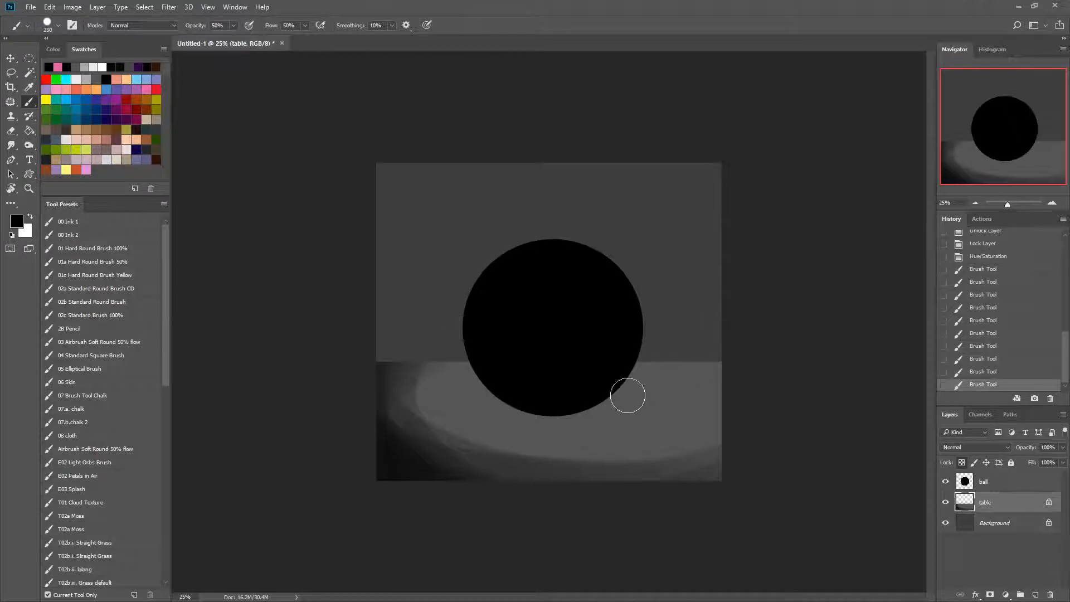
pyautogui.moveTo(673, 392); pyautogui.dragTo(569, 403)
pyautogui.moveTo(671, 392)
pyautogui.mouseDown()
pyautogui.moveTo(584, 399)
pyautogui.moveTo(678, 390)
pyautogui.moveTo(548, 402)
pyautogui.moveTo(660, 373)
pyautogui.moveTo(653, 356)
pyautogui.moveTo(526, 403)
pyautogui.moveTo(513, 397)
pyautogui.moveTo(623, 405)
pyautogui.moveTo(575, 377)
pyautogui.moveTo(657, 380)
pyautogui.moveTo(608, 387)
pyautogui.moveTo(687, 394)
pyautogui.moveTo(587, 384)
pyautogui.moveTo(657, 409)
pyautogui.moveTo(687, 389)
pyautogui.moveTo(495, 409)
pyautogui.moveTo(492, 384)
pyautogui.moveTo(577, 420)
pyautogui.moveTo(567, 421)
pyautogui.moveTo(664, 384)
pyautogui.moveTo(622, 378)
pyautogui.mouseUp()
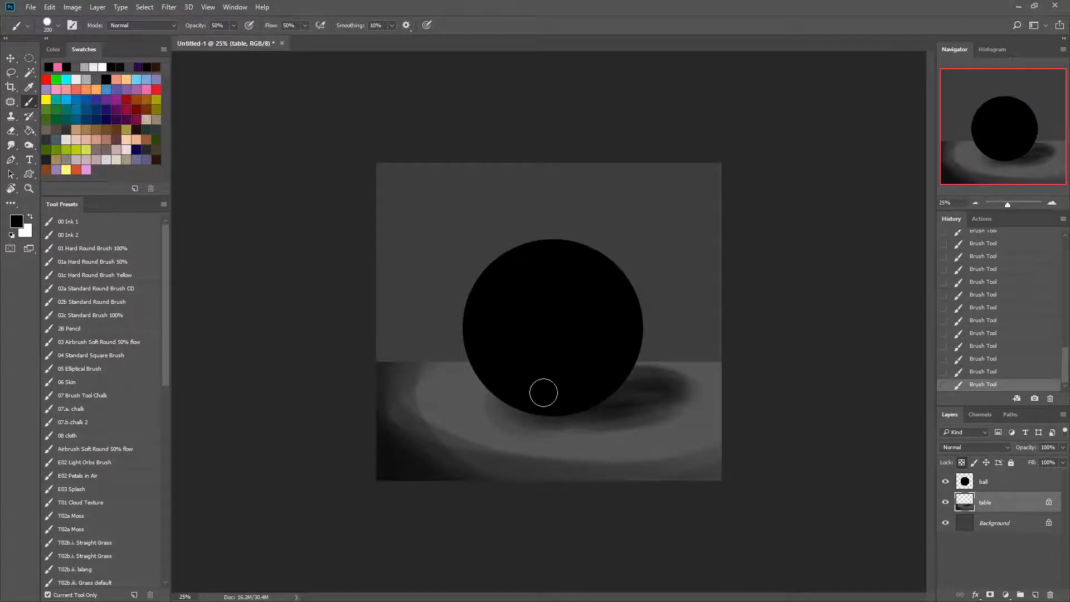
# Step: Soften the table's dark edge with a sampled gray and paint a light gray band around the ball's left and front
pyautogui.keyDown('alt'); pyautogui.click(430, 365); pyautogui.keyUp('alt')
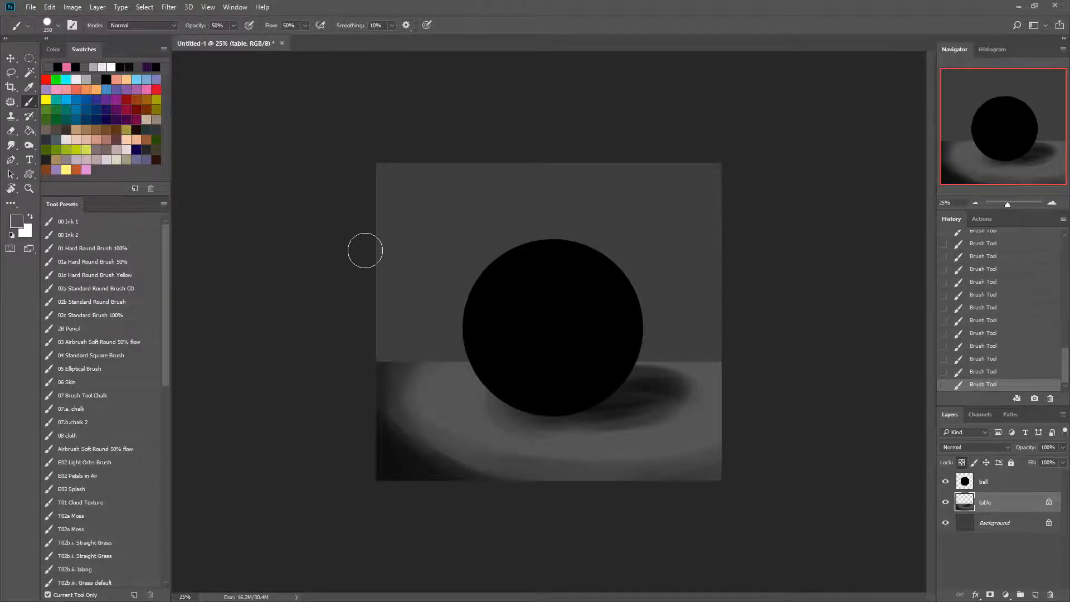
pyautogui.click(112, 68)
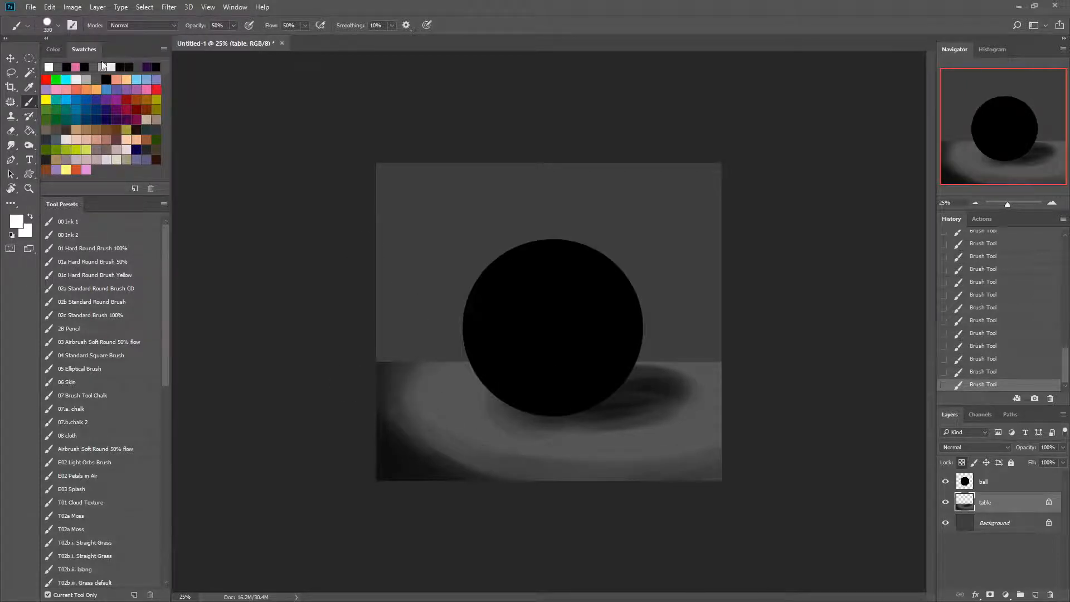
pyautogui.press(']')
pyautogui.press('[')
pyautogui.press('[')
pyautogui.moveTo(476, 371)
pyautogui.mouseDown()
pyautogui.moveTo(502, 426)
pyautogui.moveTo(489, 366)
pyautogui.moveTo(465, 378)
pyautogui.moveTo(483, 357)
pyautogui.moveTo(468, 402)
pyautogui.moveTo(504, 380)
pyautogui.mouseUp()
pyautogui.hotkey('ctrl', 'z')
pyautogui.press(']')
pyautogui.hotkey('ctrl', 'z')
pyautogui.moveTo(466, 410)
pyautogui.mouseDown()
pyautogui.moveTo(498, 378)
pyautogui.moveTo(469, 427)
pyautogui.moveTo(473, 379)
pyautogui.moveTo(544, 433)
pyautogui.moveTo(651, 377)
pyautogui.moveTo(470, 412)
pyautogui.moveTo(605, 435)
pyautogui.moveTo(691, 415)
pyautogui.mouseUp()
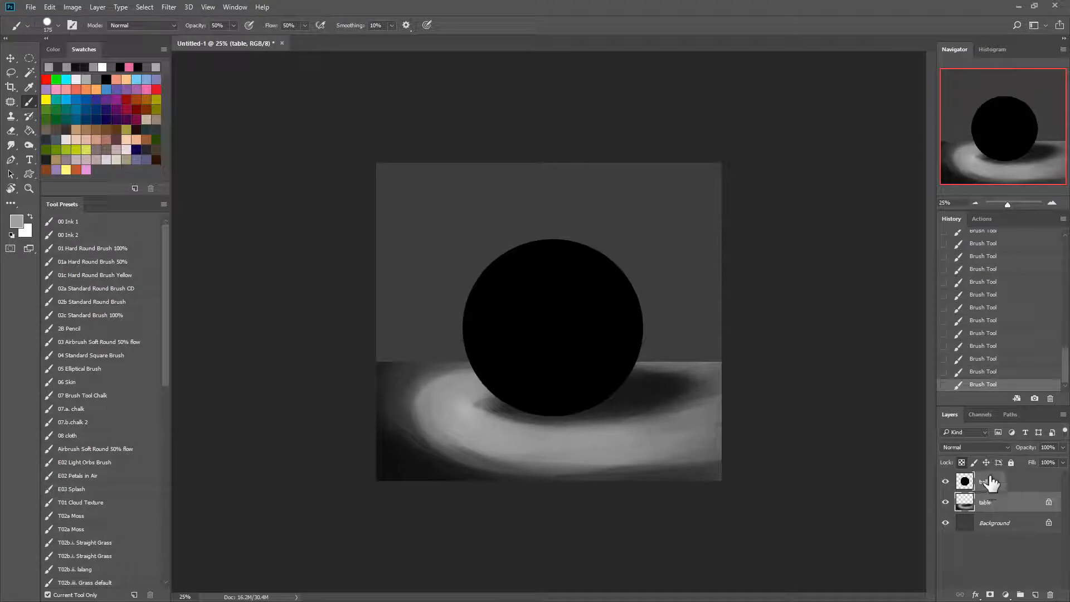
# Step: Try a light gray stroke over the left edge of the ball on the ball layer and undo it
pyautogui.click(990, 484)
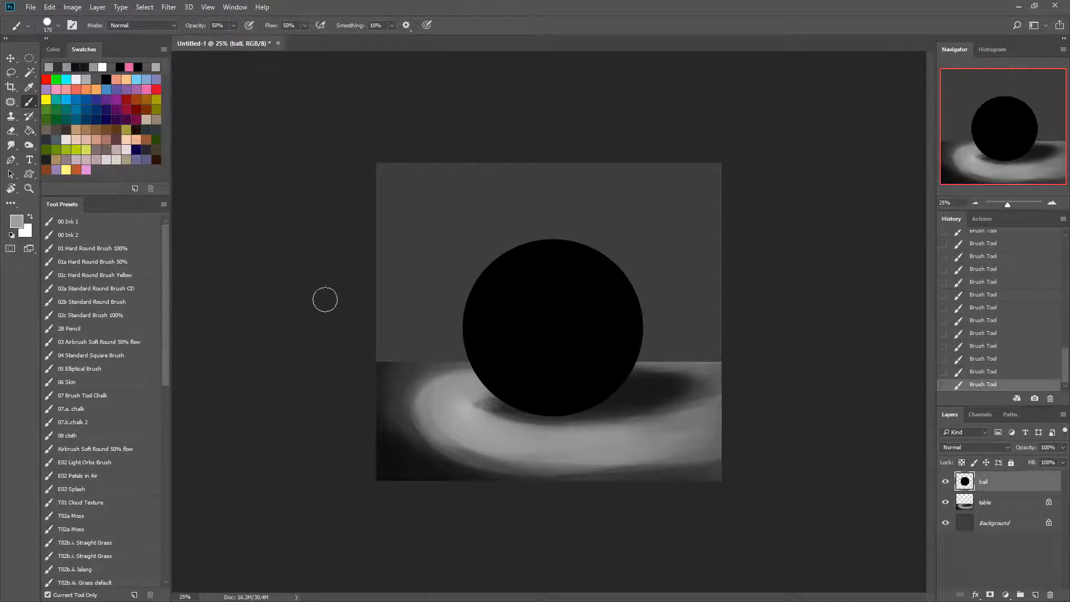
pyautogui.moveTo(453, 274)
pyautogui.mouseDown()
pyautogui.moveTo(640, 373)
pyautogui.moveTo(647, 246)
pyautogui.moveTo(578, 325)
pyautogui.moveTo(479, 340)
pyautogui.mouseUp()
pyautogui.hotkey('ctrl', 'z')
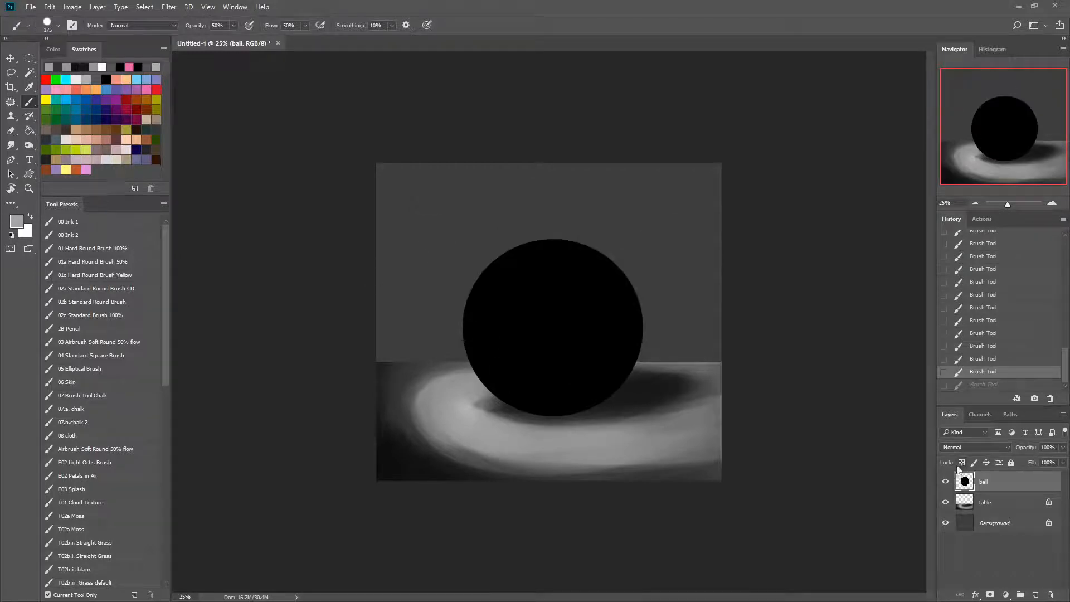
# Step: Lock the ball layer's transparent pixels and paint a mid-gray lit area over the ball with an enlarged brush and gray sampled from the table
pyautogui.click(963, 462)
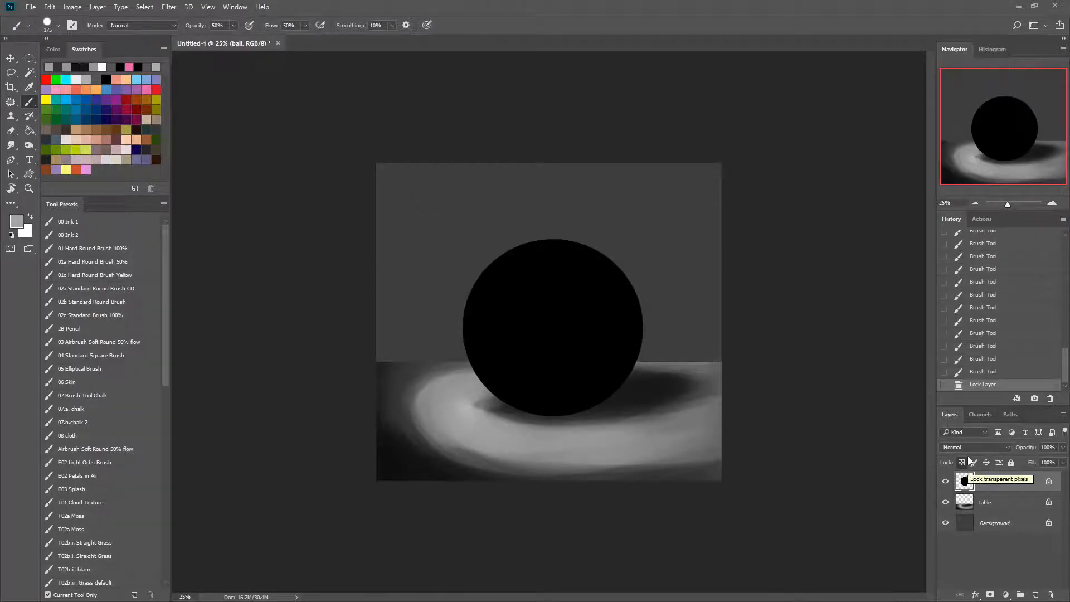
pyautogui.keyDown('alt'); pyautogui.click(404, 458); pyautogui.keyUp('alt')
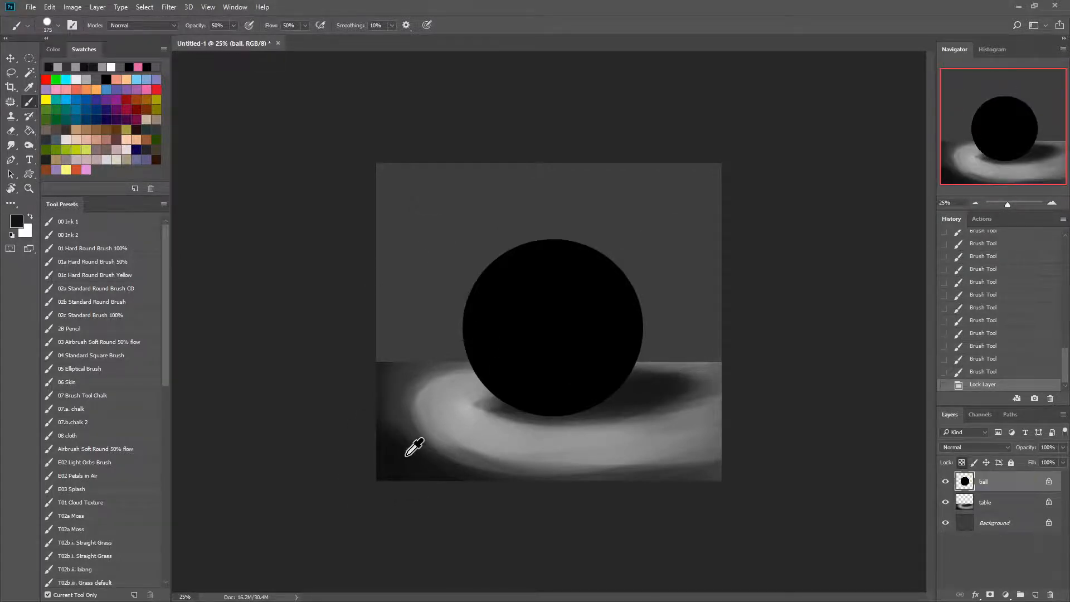
pyautogui.keyDown('alt'); pyautogui.click(472, 423); pyautogui.keyUp('alt')
pyautogui.press(']')
pyautogui.press(']')
pyautogui.press(']')
pyautogui.press(']')
pyautogui.press(']')
pyautogui.moveTo(525, 285)
pyautogui.mouseDown()
pyautogui.moveTo(555, 303)
pyautogui.moveTo(540, 256)
pyautogui.moveTo(497, 265)
pyautogui.moveTo(514, 325)
pyautogui.moveTo(511, 222)
pyautogui.mouseUp()
pyautogui.moveTo(528, 284)
pyautogui.mouseDown()
pyautogui.moveTo(541, 343)
pyautogui.moveTo(565, 305)
pyautogui.moveTo(563, 282)
pyautogui.moveTo(494, 268)
pyautogui.moveTo(480, 332)
pyautogui.moveTo(564, 281)
pyautogui.moveTo(573, 351)
pyautogui.moveTo(594, 299)
pyautogui.moveTo(575, 250)
pyautogui.moveTo(526, 362)
pyautogui.moveTo(590, 356)
pyautogui.moveTo(581, 245)
pyautogui.moveTo(537, 360)
pyautogui.moveTo(570, 332)
pyautogui.moveTo(461, 301)
pyautogui.moveTo(592, 344)
pyautogui.moveTo(521, 367)
pyautogui.moveTo(602, 246)
pyautogui.moveTo(600, 296)
pyautogui.moveTo(473, 339)
pyautogui.moveTo(572, 348)
pyautogui.moveTo(619, 321)
pyautogui.mouseUp()
# Step: Shape the dark core shadow along the ball's upper right side with a brush reduced to 300
pyautogui.press('[')
pyautogui.press('[')
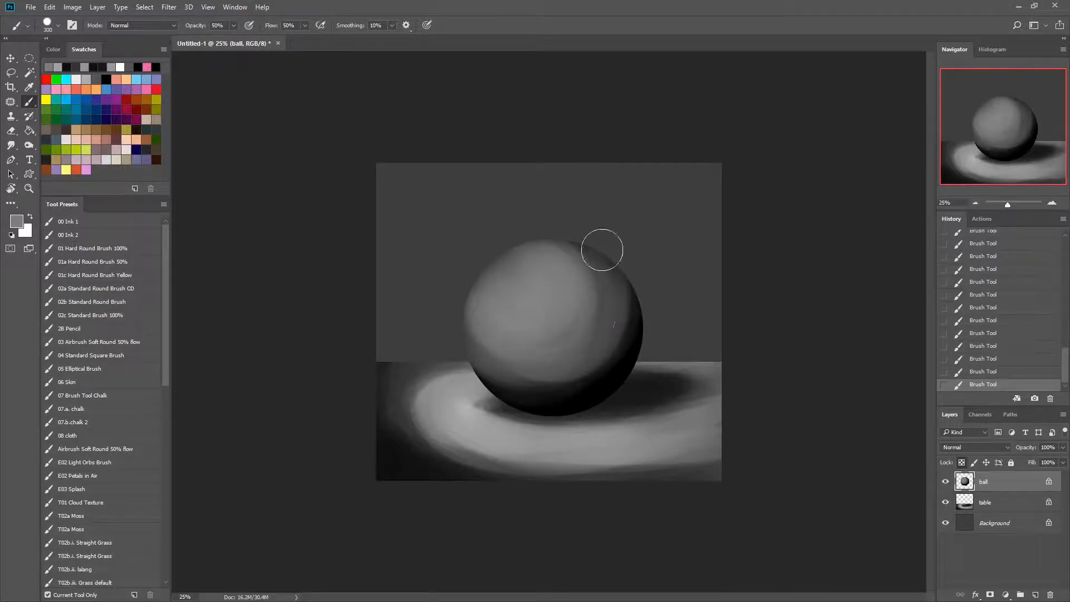
pyautogui.moveTo(602, 249); pyautogui.dragTo(576, 347)
# Step: Paint a gray reflected-light band along the ball's bottom and lower right edge with a smaller brush of about 125 to 150
pyautogui.press('[')
pyautogui.press('[')
pyautogui.press('[')
pyautogui.press('[')
pyautogui.moveTo(549, 407)
pyautogui.mouseDown()
pyautogui.moveTo(645, 336)
pyautogui.moveTo(528, 397)
pyautogui.moveTo(587, 403)
pyautogui.moveTo(628, 357)
pyautogui.moveTo(487, 388)
pyautogui.moveTo(537, 410)
pyautogui.moveTo(479, 391)
pyautogui.moveTo(611, 396)
pyautogui.moveTo(494, 407)
pyautogui.moveTo(629, 389)
pyautogui.moveTo(547, 414)
pyautogui.moveTo(647, 358)
pyautogui.moveTo(607, 296)
pyautogui.moveTo(648, 298)
pyautogui.moveTo(515, 409)
pyautogui.moveTo(606, 399)
pyautogui.moveTo(508, 383)
pyautogui.moveTo(520, 414)
pyautogui.moveTo(599, 372)
pyautogui.moveTo(593, 397)
pyautogui.moveTo(659, 309)
pyautogui.mouseUp()
pyautogui.press('[')
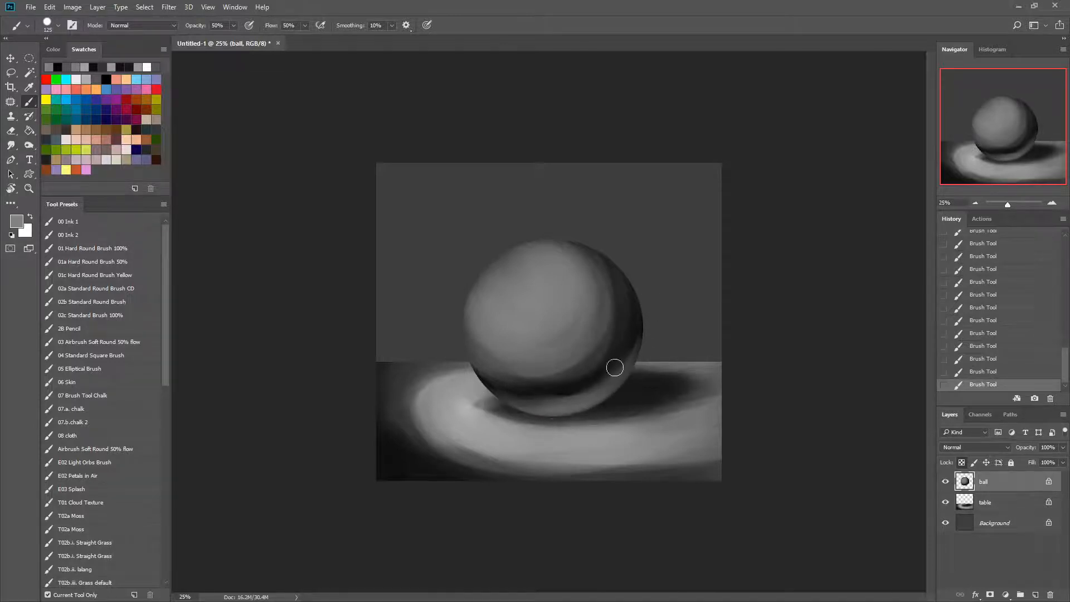
pyautogui.press(']')
pyautogui.moveTo(608, 388); pyautogui.dragTo(639, 255)
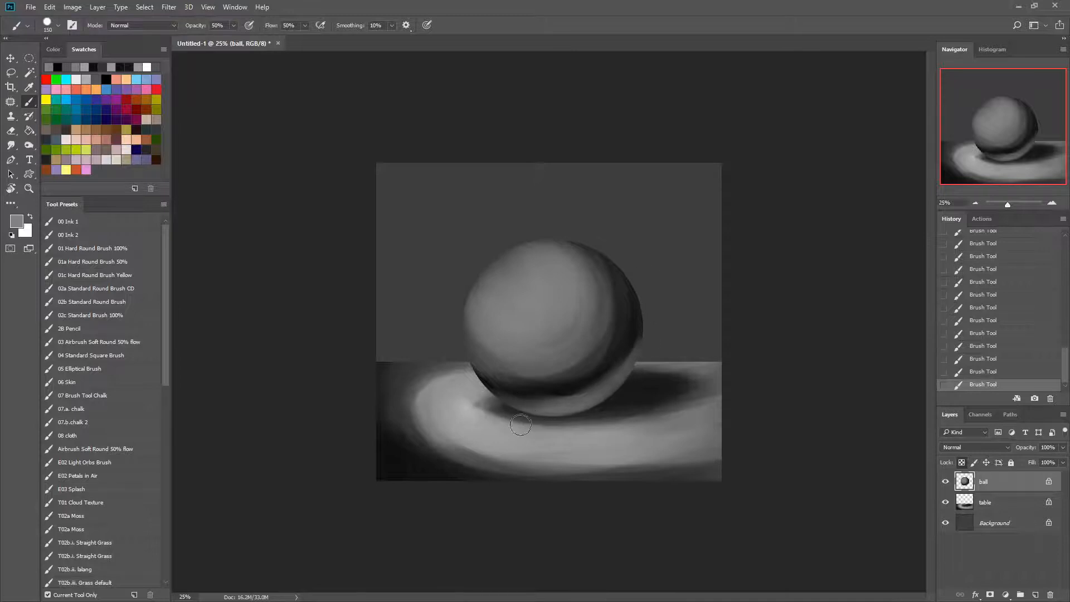
# Step: Tone down the reflected light along the ball's lower edge using a sampled dark gray
pyautogui.keyDown('alt'); pyautogui.click(614, 388); pyautogui.keyUp('alt')
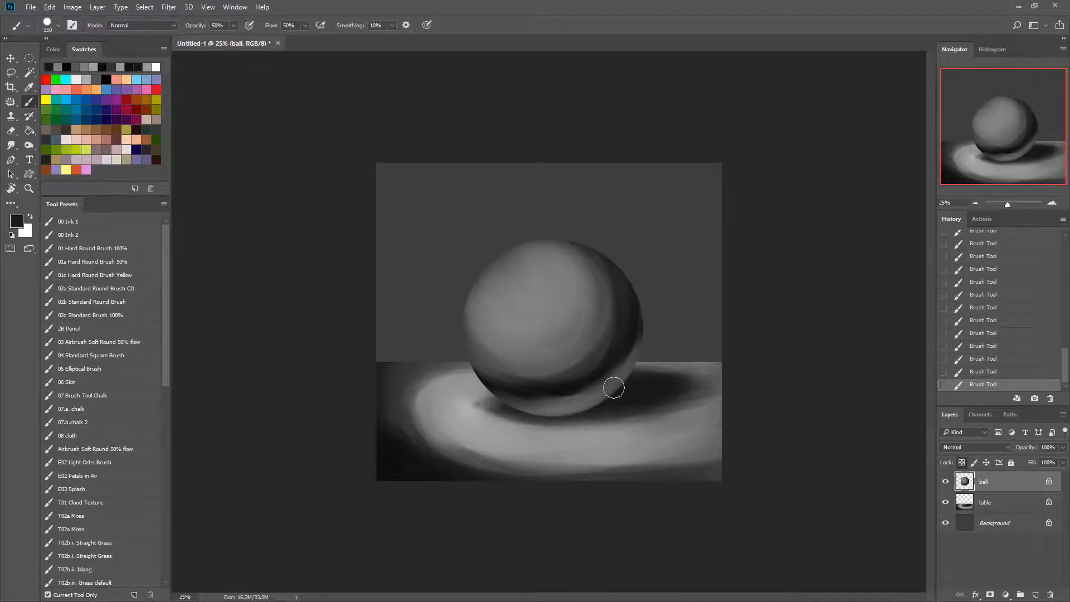
pyautogui.moveTo(646, 376); pyautogui.dragTo(634, 396)
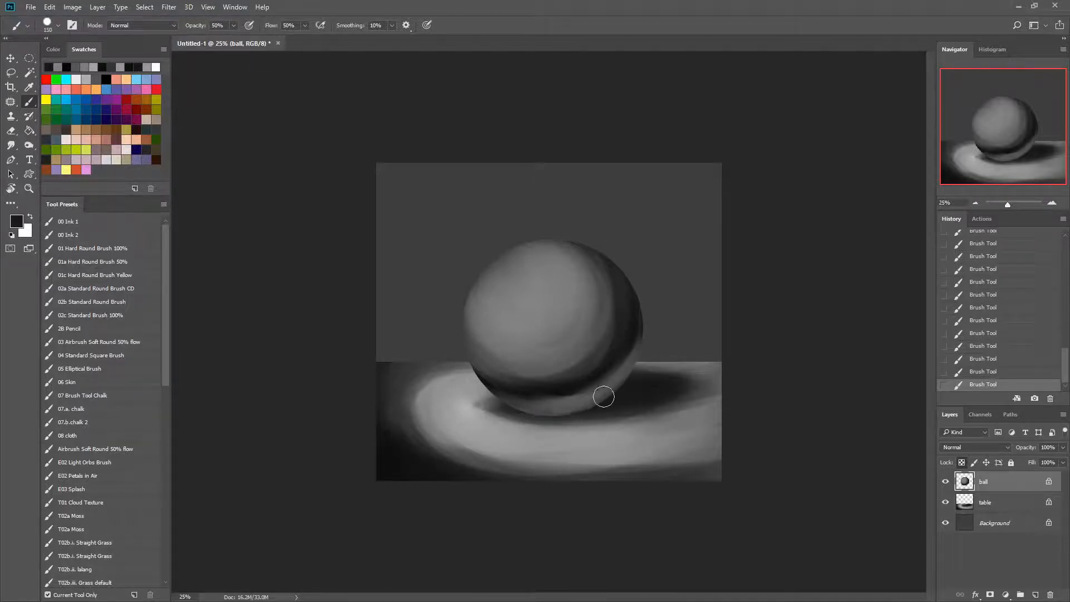
pyautogui.moveTo(604, 397); pyautogui.dragTo(552, 406)
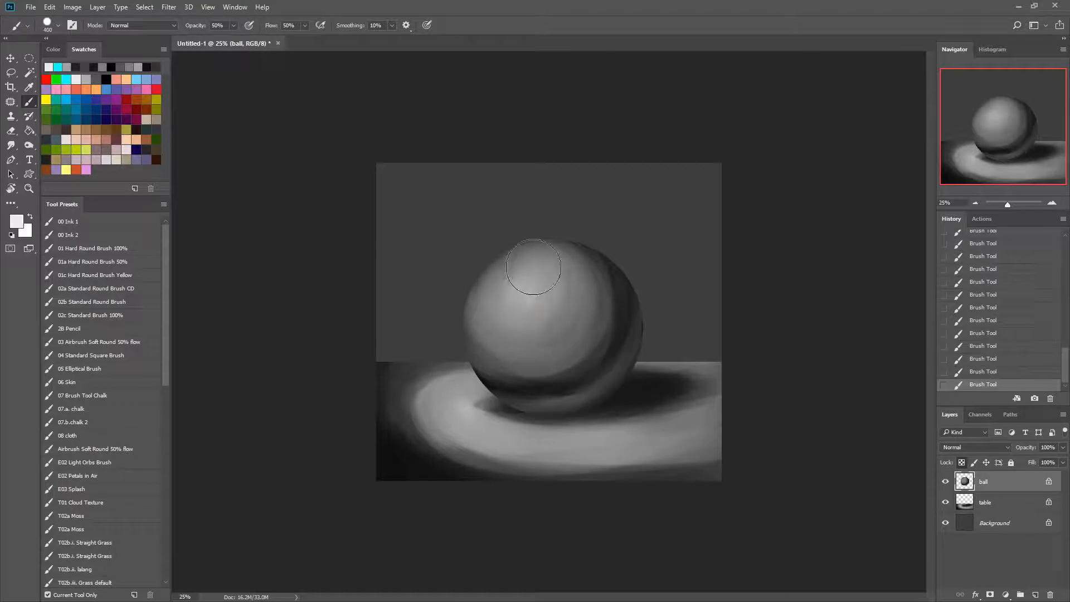
# Step: Paint a near-white highlight on the ball's upper left, starting with a 400 brush and reducing it to 175
pyautogui.moveTo(542, 275)
pyautogui.mouseDown()
pyautogui.moveTo(488, 290)
pyautogui.moveTo(536, 276)
pyautogui.moveTo(514, 297)
pyautogui.moveTo(526, 287)
pyautogui.moveTo(513, 281)
pyautogui.moveTo(532, 296)
pyautogui.mouseUp()
pyautogui.press('[')
pyautogui.press('[')
pyautogui.press('[')
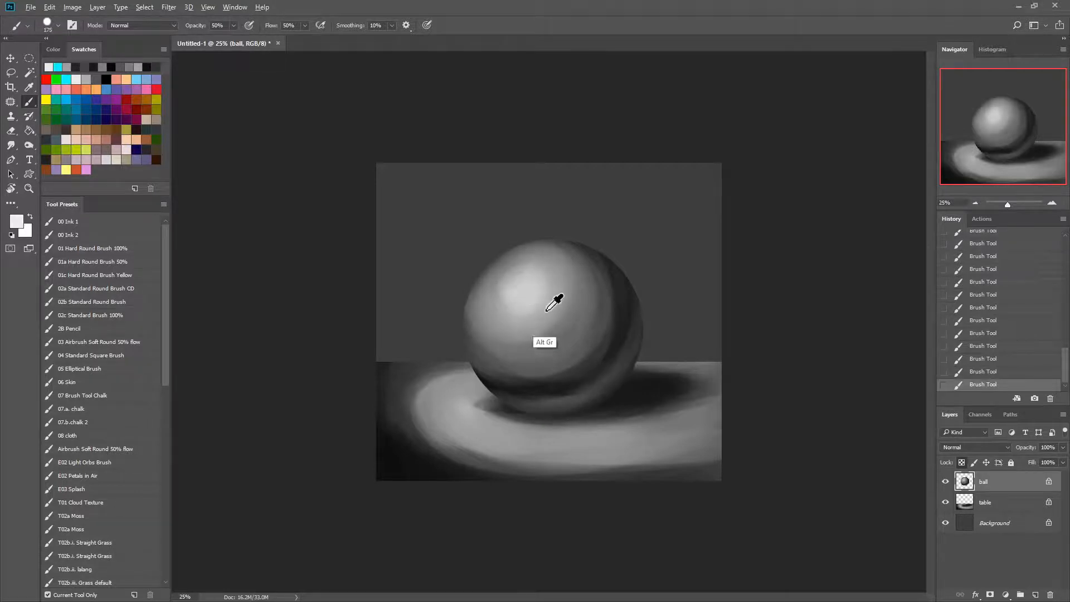
# Step: Blend the highlight toward the ball's right side with a sampled light gray and a 200 brush
pyautogui.keyDown('alt'); pyautogui.click(547, 311); pyautogui.keyUp('alt')
pyautogui.press('[')
pyautogui.press(']')
pyautogui.keyDown('alt'); pyautogui.click(544, 314); pyautogui.keyUp('alt')
pyautogui.moveTo(569, 266); pyautogui.dragTo(577, 329)
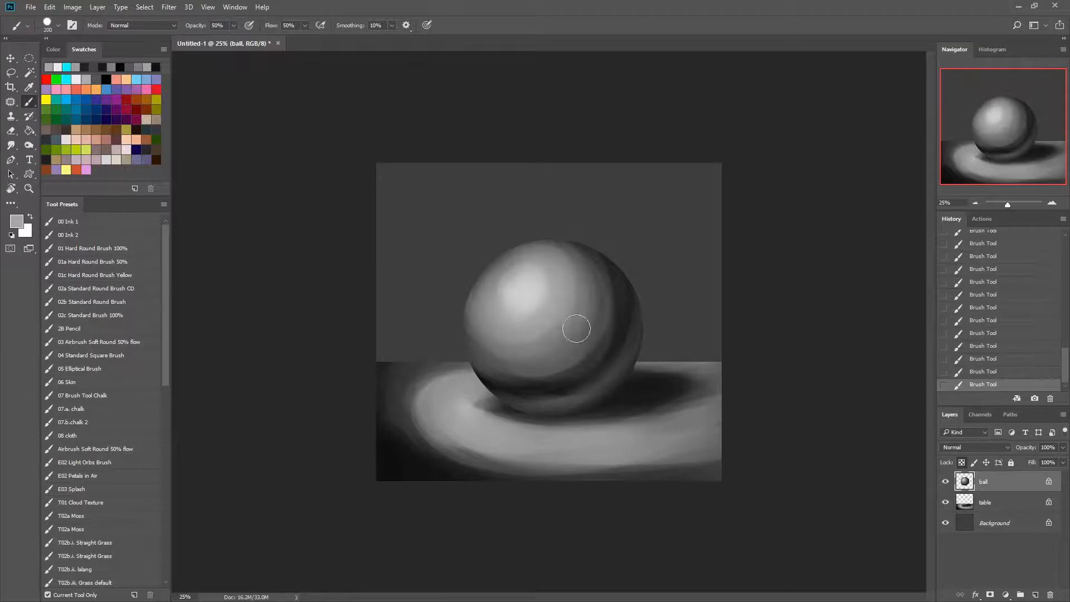
pyautogui.moveTo(595, 246); pyautogui.dragTo(615, 301)
# Step: Smooth the transitions between the ball's highlight, midtones and core shadow using grays sampled from the ball
pyautogui.keyDown('alt'); pyautogui.click(616, 306); pyautogui.keyUp('alt')
pyautogui.keyDown('alt'); pyautogui.click(548, 365); pyautogui.keyUp('alt')
pyautogui.keyDown('alt'); pyautogui.click(539, 286); pyautogui.keyUp('alt')
pyautogui.moveTo(542, 263); pyautogui.dragTo(544, 310)
pyautogui.keyDown('alt'); pyautogui.click(592, 297); pyautogui.keyUp('alt')
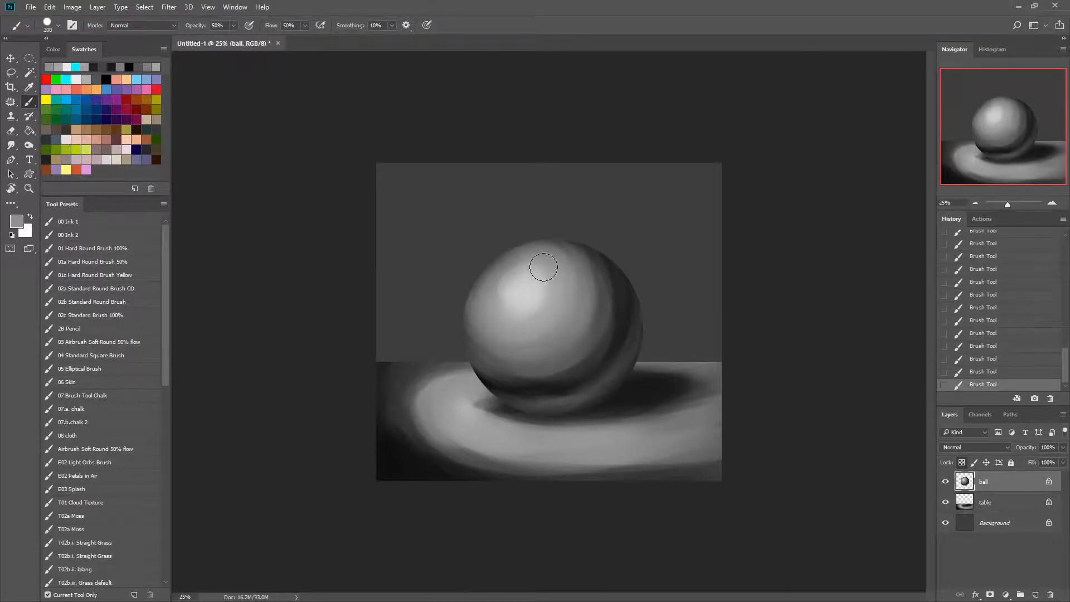
pyautogui.keyDown('alt'); pyautogui.click(527, 296); pyautogui.keyUp('alt')
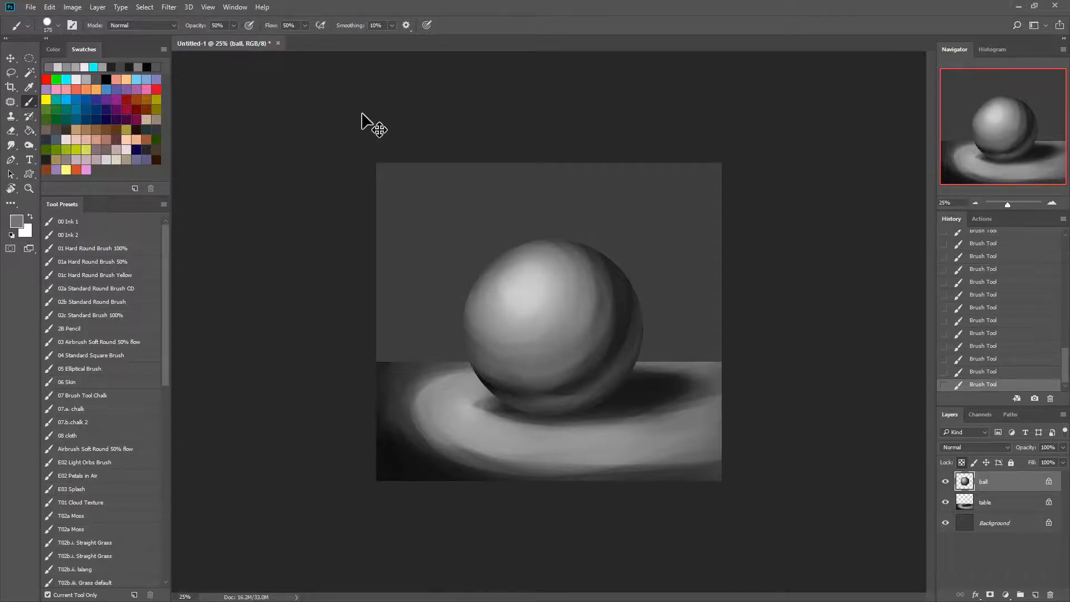
pyautogui.hotkey('ctrl', '0')
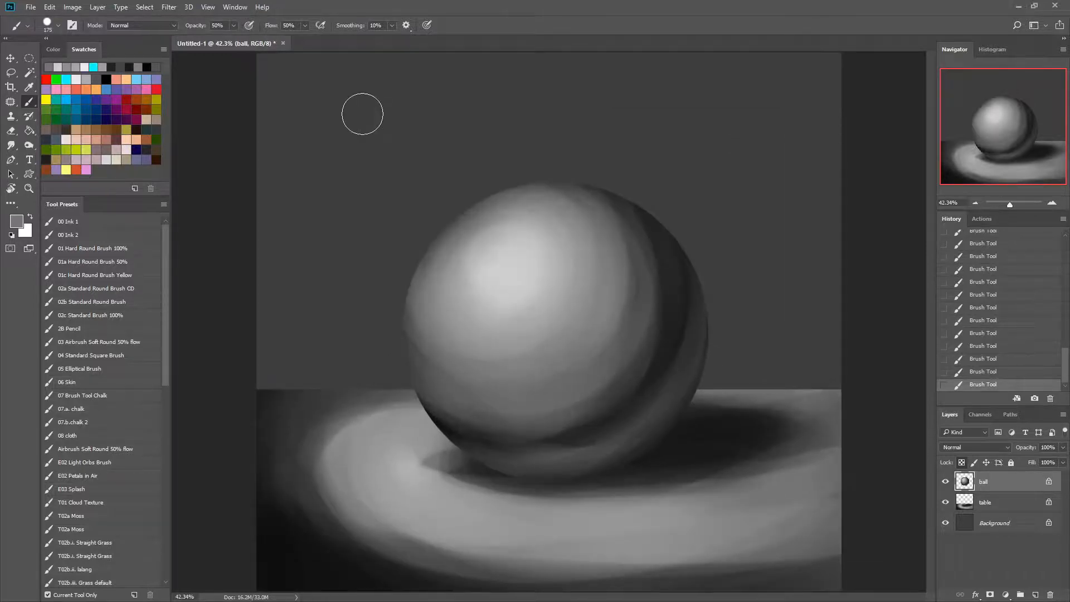